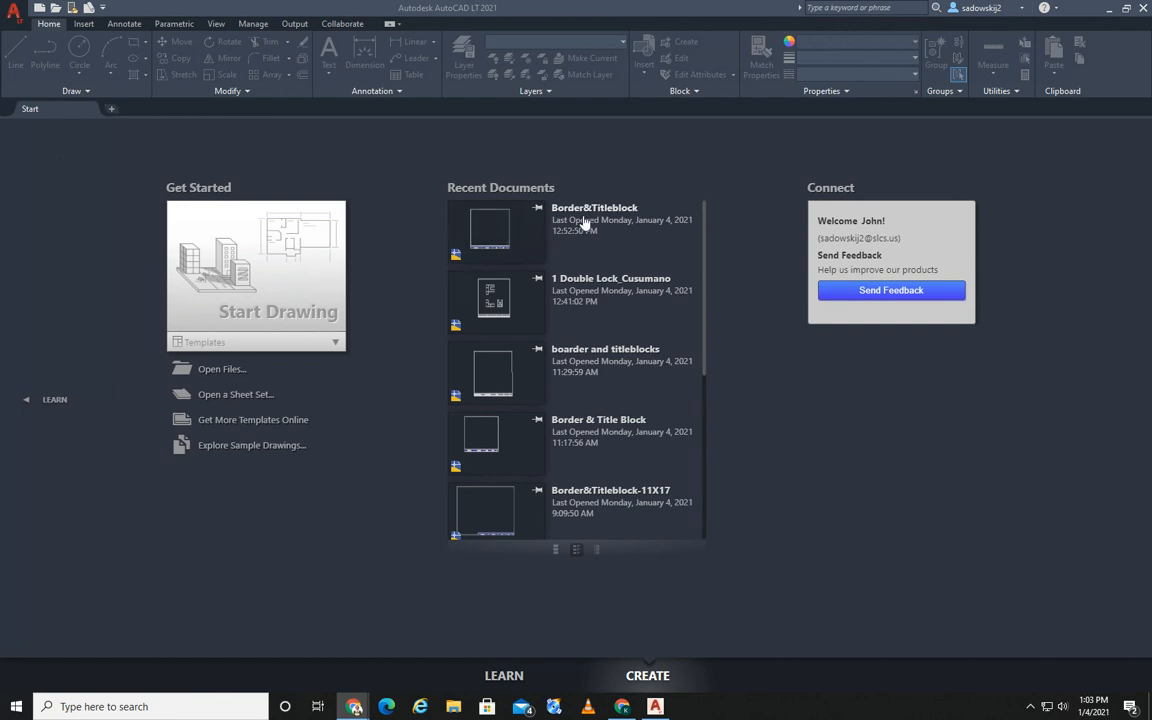
Step: Open the recent drawing Border&Titleblock
scroll(586, 228, down, 5)
scroll(586, 228, up, 5)
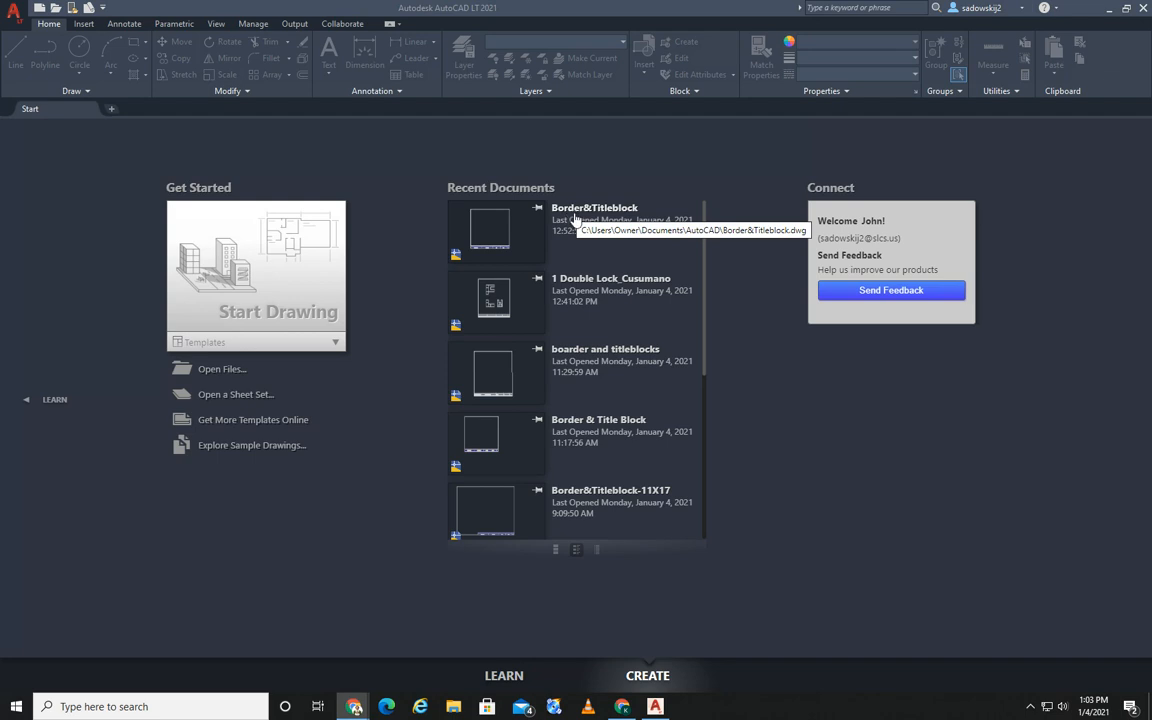
click(577, 215)
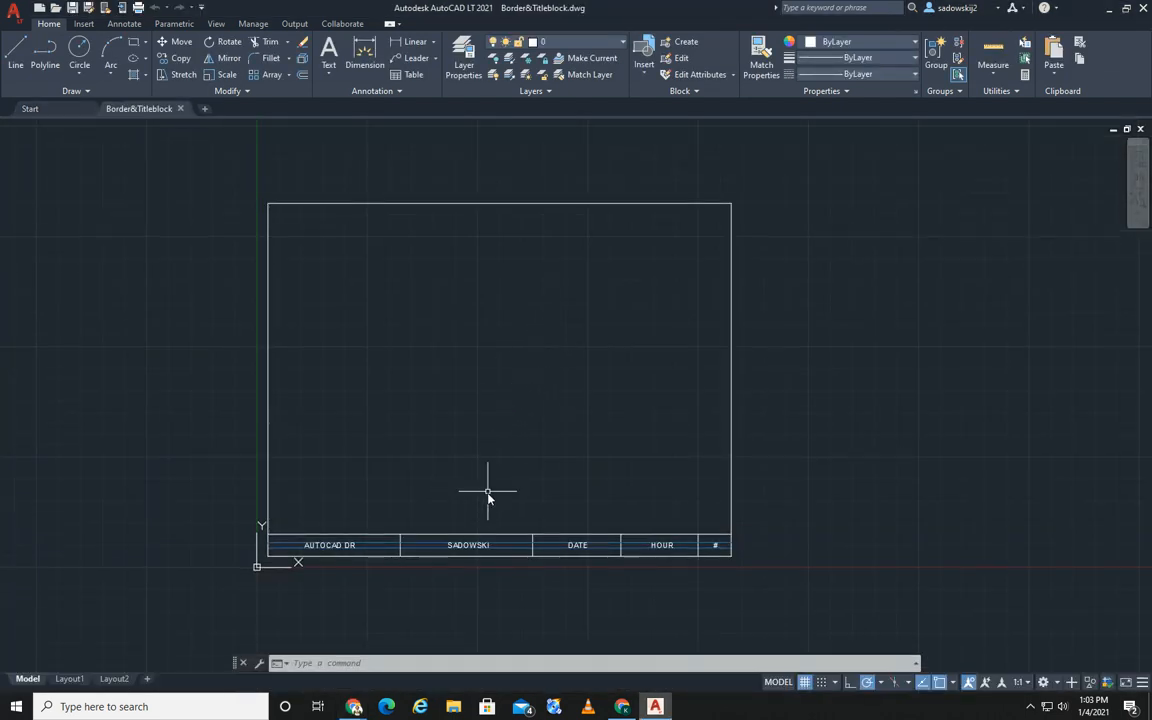
Step: Examine the border and each text field of the title block in the drawing
scroll(330, 535, up, 6)
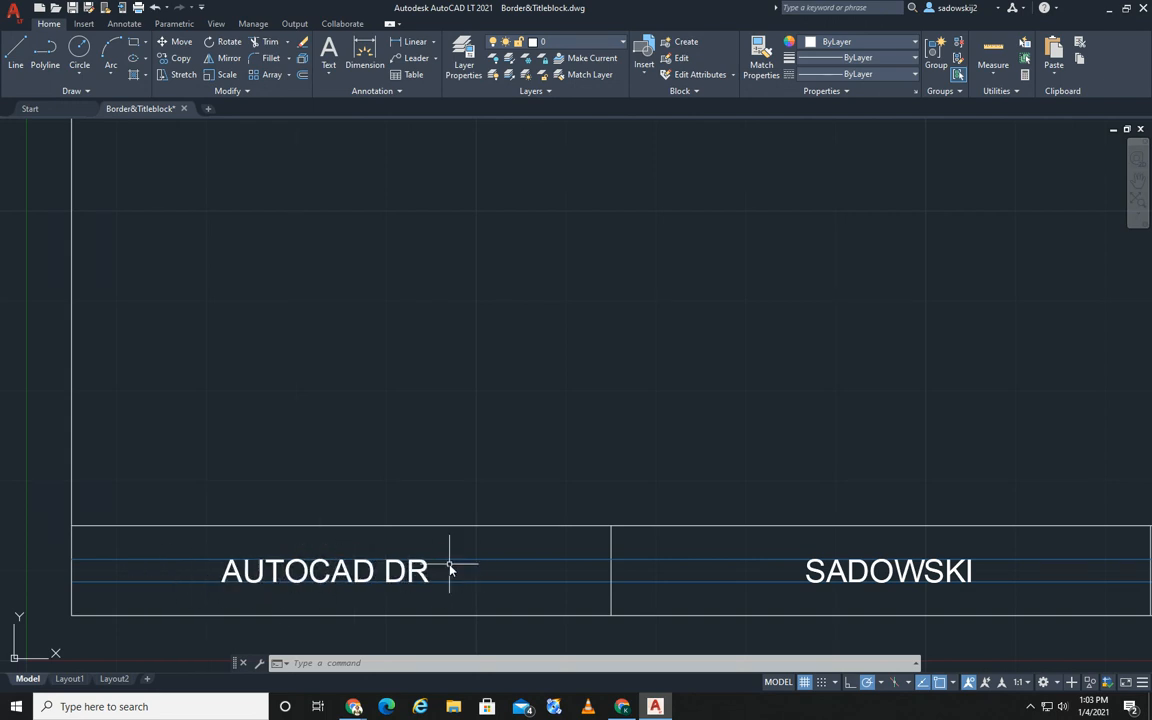
scroll(480, 545, down, 5)
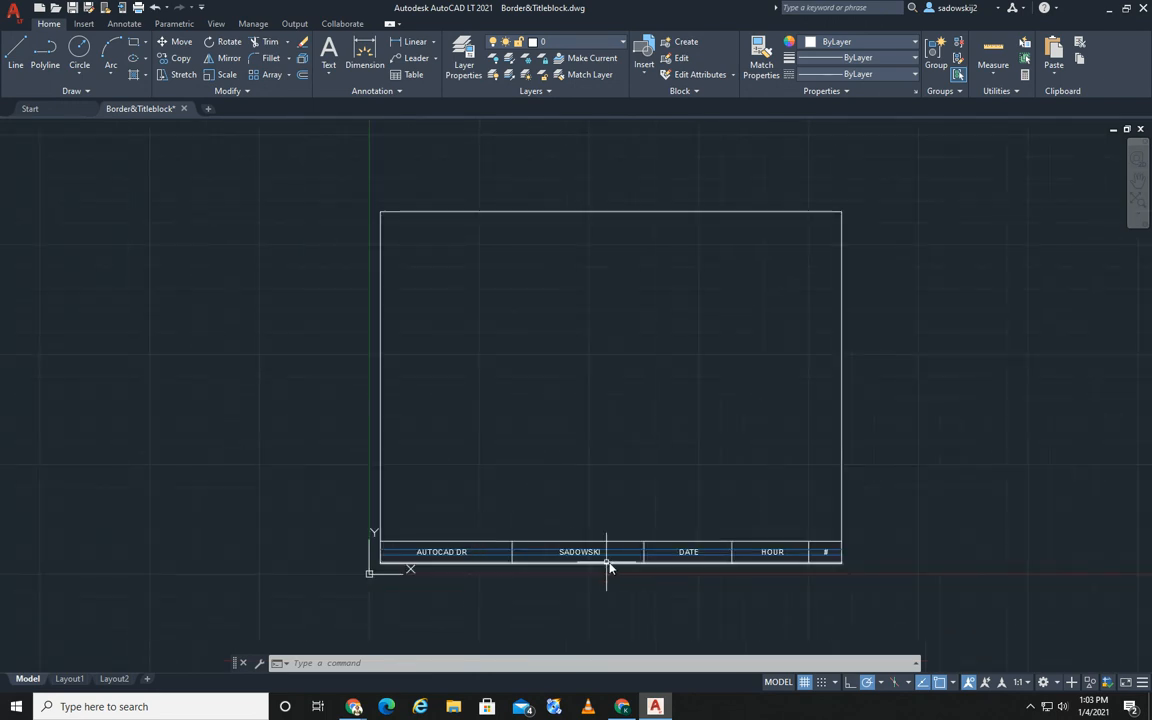
scroll(700, 553, up, 7)
scroll(760, 553, down, 9)
scroll(770, 550, up, 4)
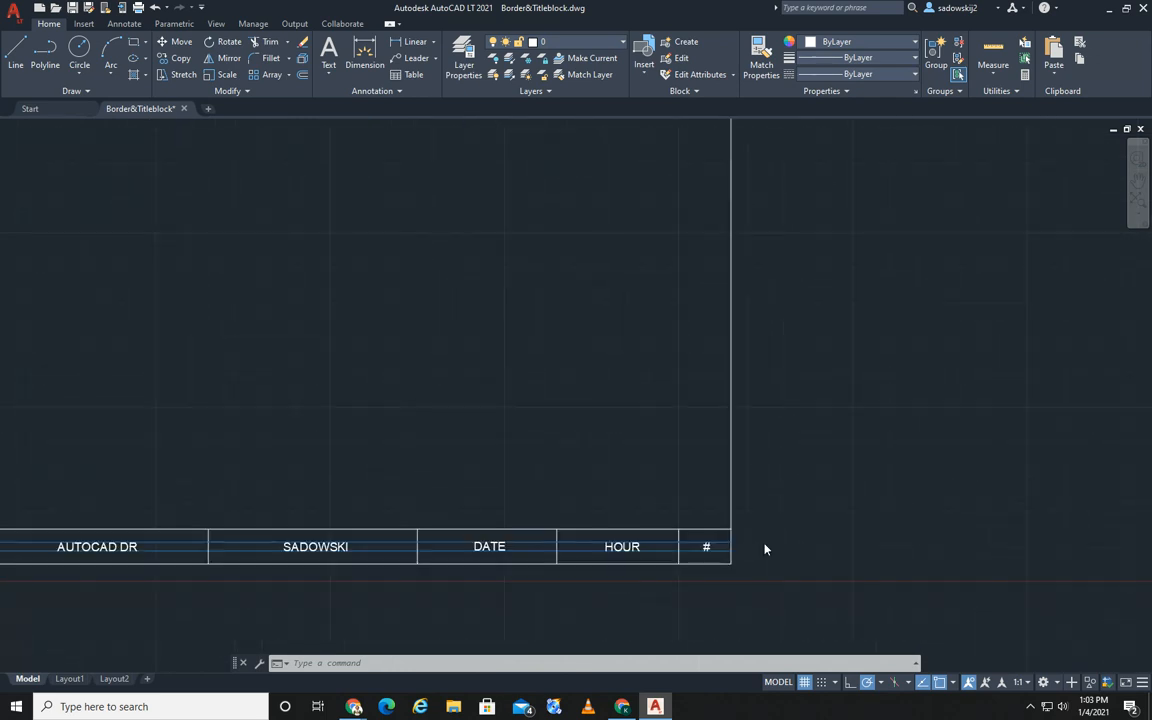
scroll(700, 553, up, 5)
scroll(576, 566, down, 6)
scroll(471, 391, up, 2)
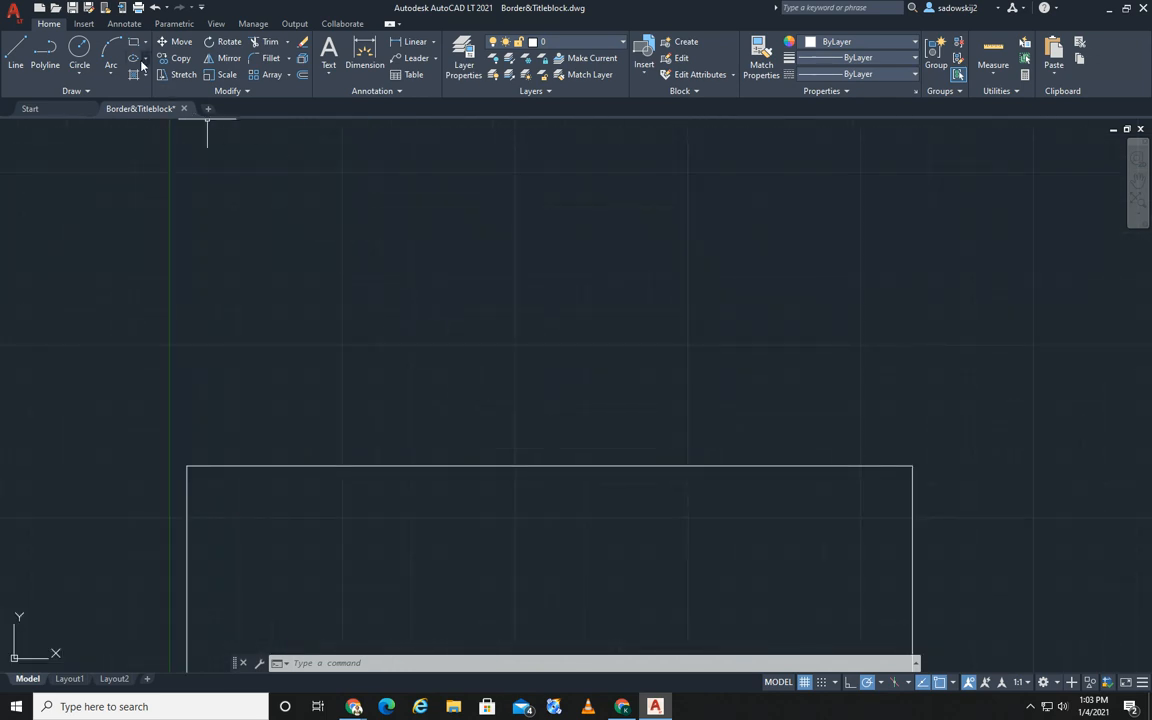
click(89, 11)
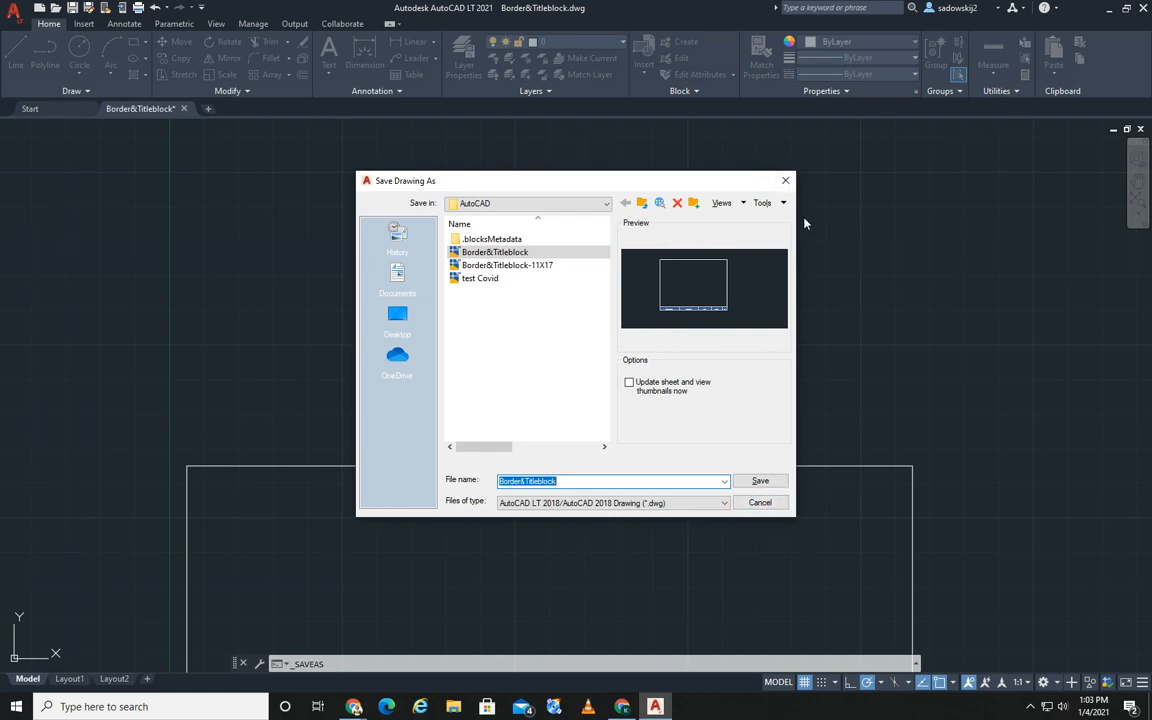
click(785, 180)
scroll(560, 386, down, 4)
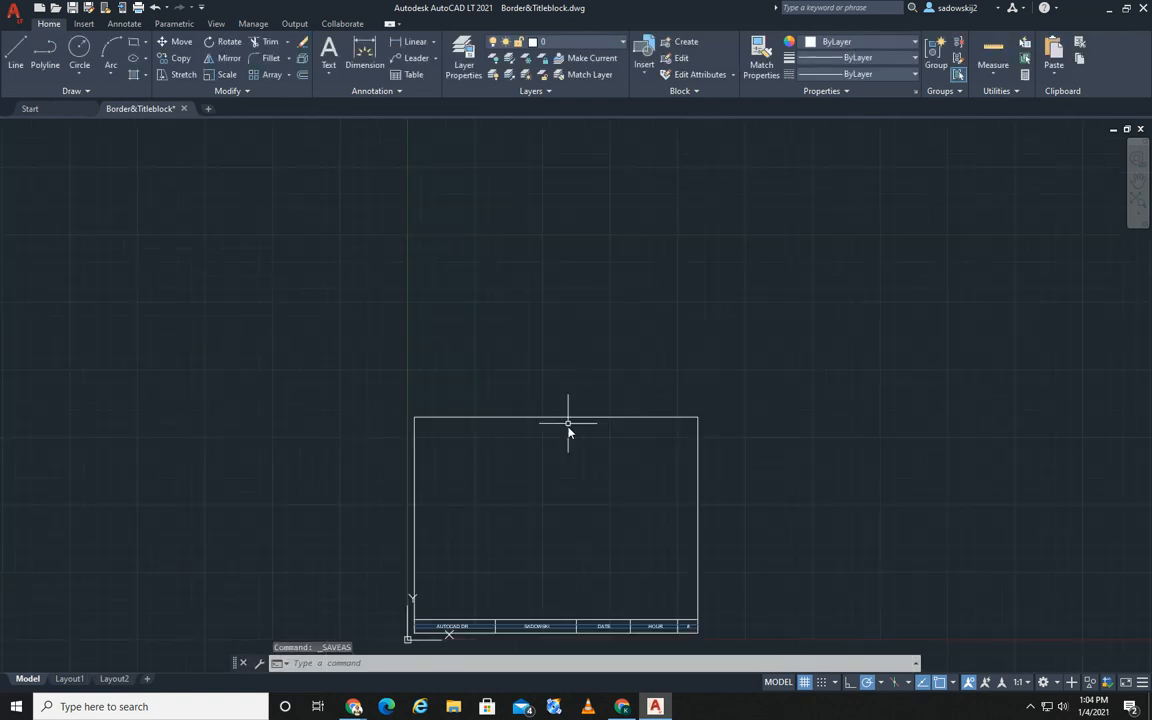
middle_drag(574, 474, 542, 368)
mouse_move(530, 455)
middle_down()
mouse_move(510, 385)
mouse_move(476, 360)
middle_up()
scroll(510, 388, up, 3)
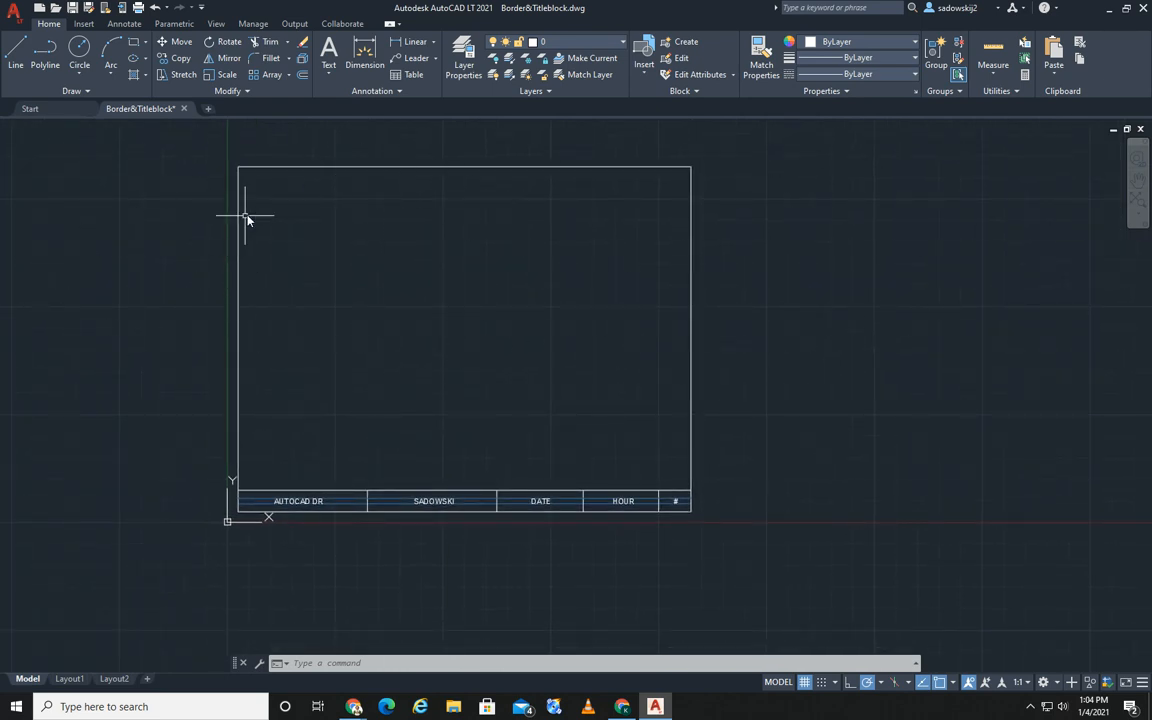
Step: Close the Border&Titleblock drawing with its changes saved and start a new blank drawing
click(184, 110)
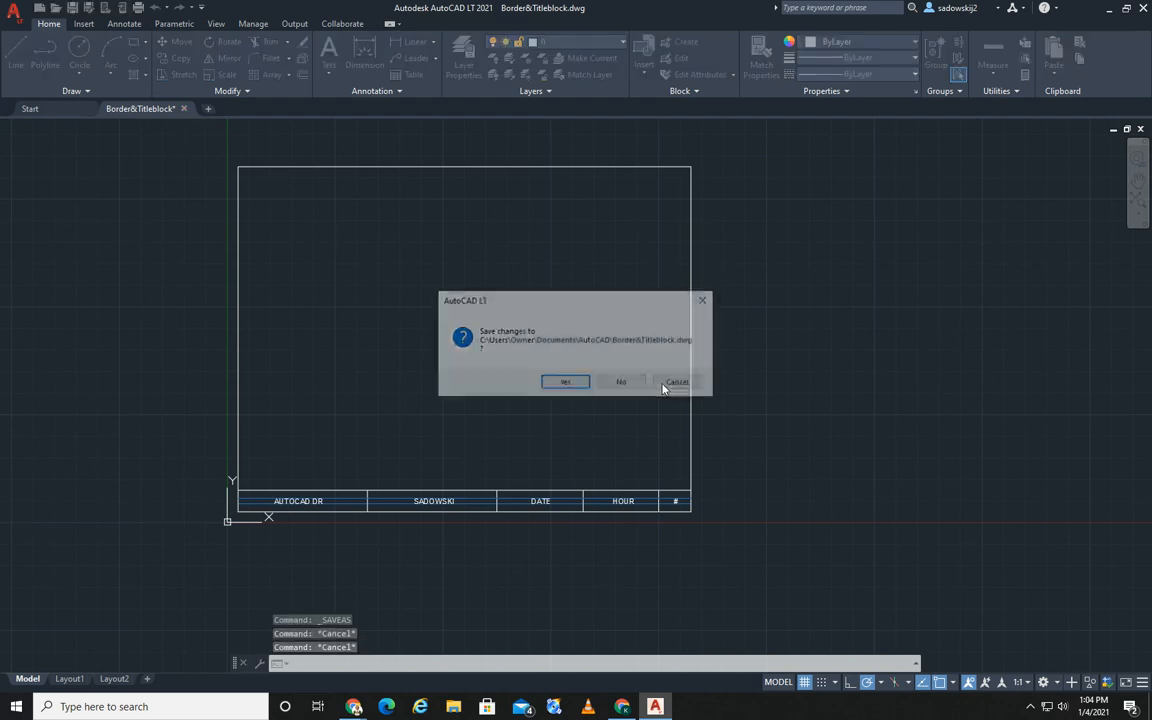
click(550, 381)
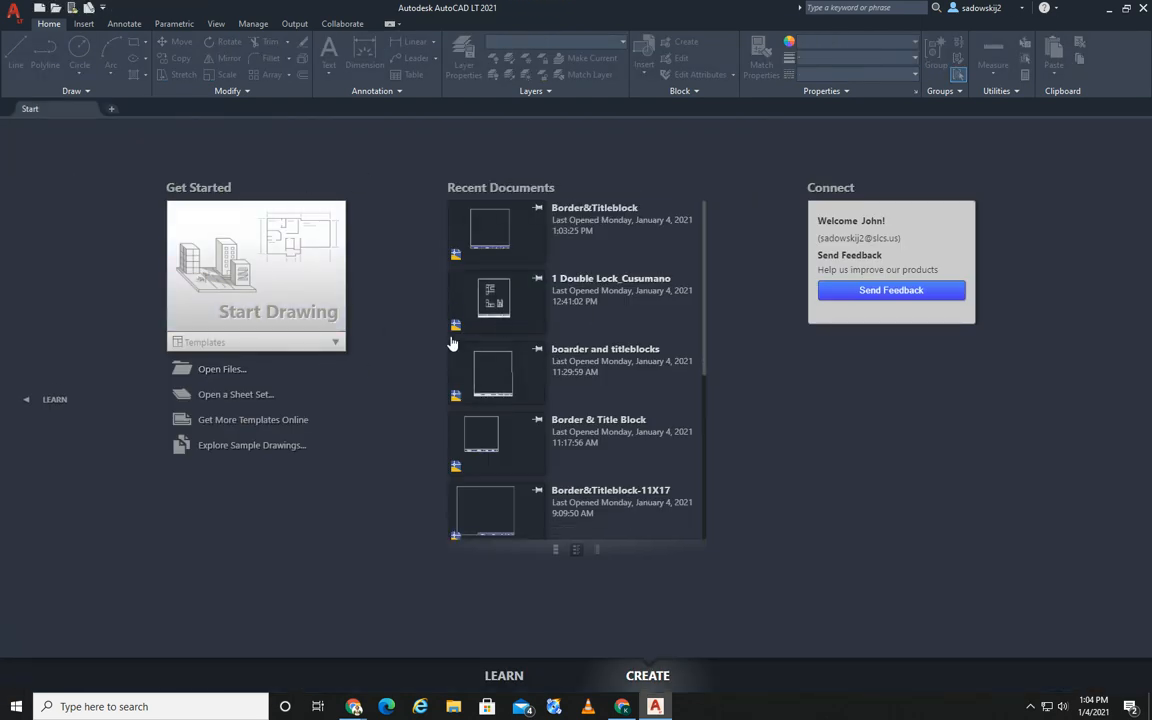
click(239, 271)
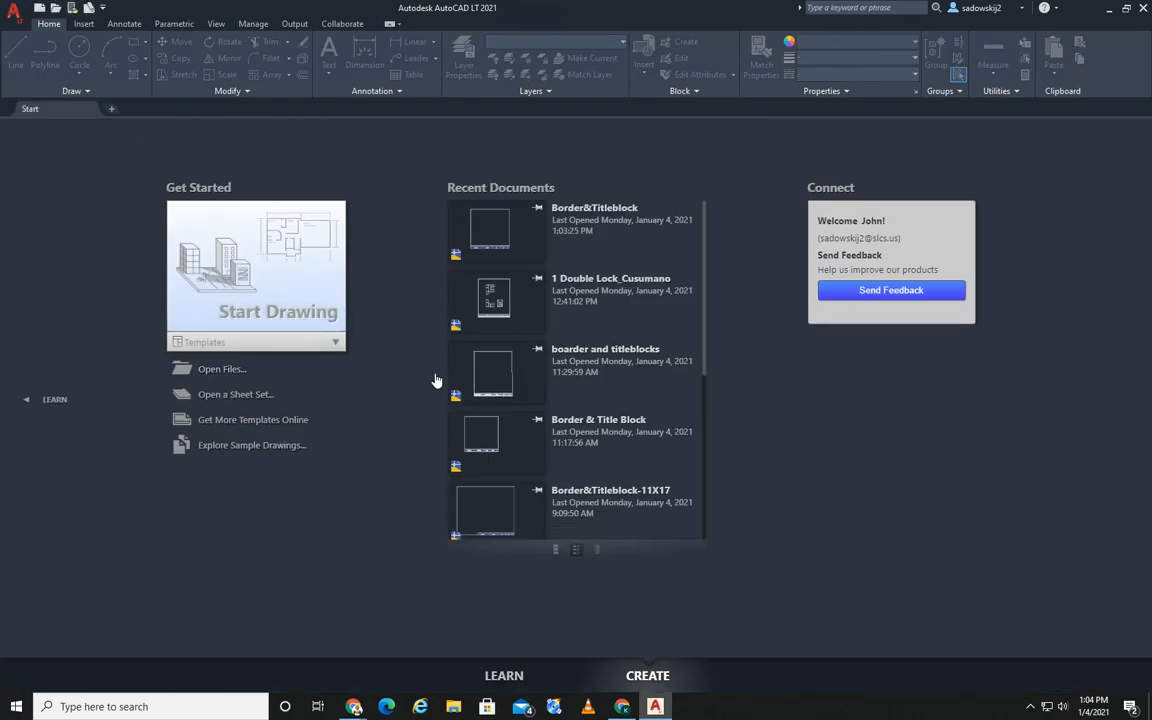
Step: Draw a horizontal rectangle about 7.9 units wide, a little above and to the right of the origin
mouse_move(375, 472)
middle_down()
mouse_move(560, 337)
mouse_move(373, 411)
mouse_move(519, 386)
mouse_move(483, 412)
middle_up()
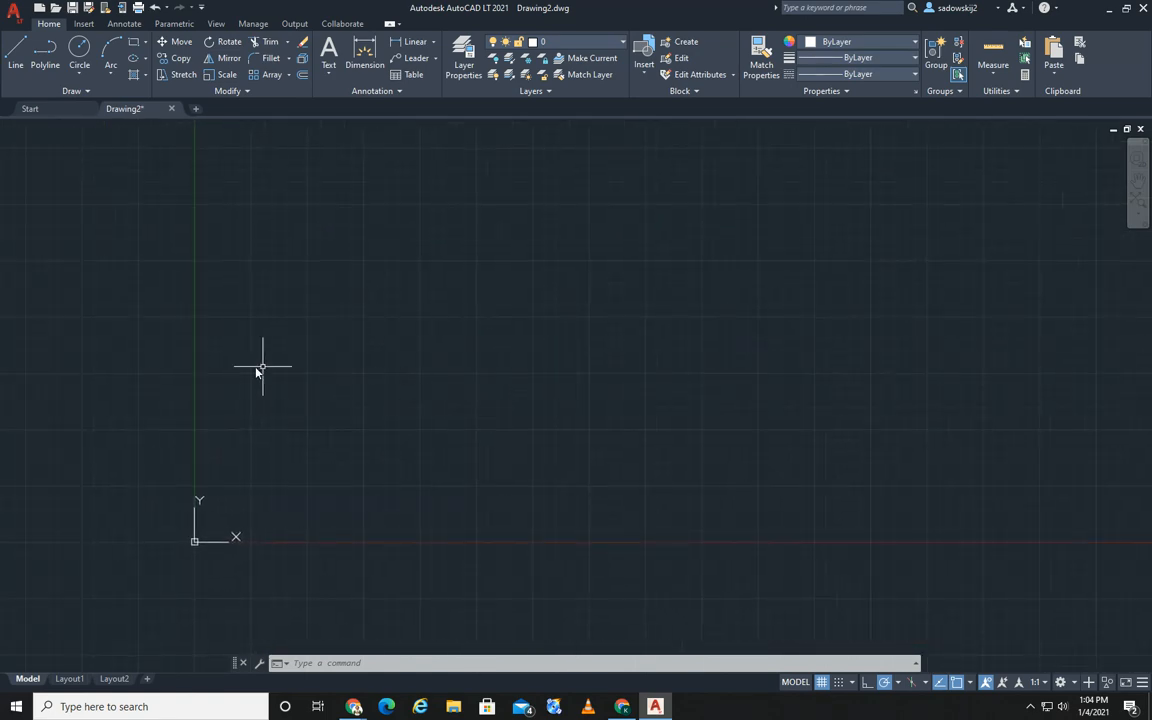
click(131, 43)
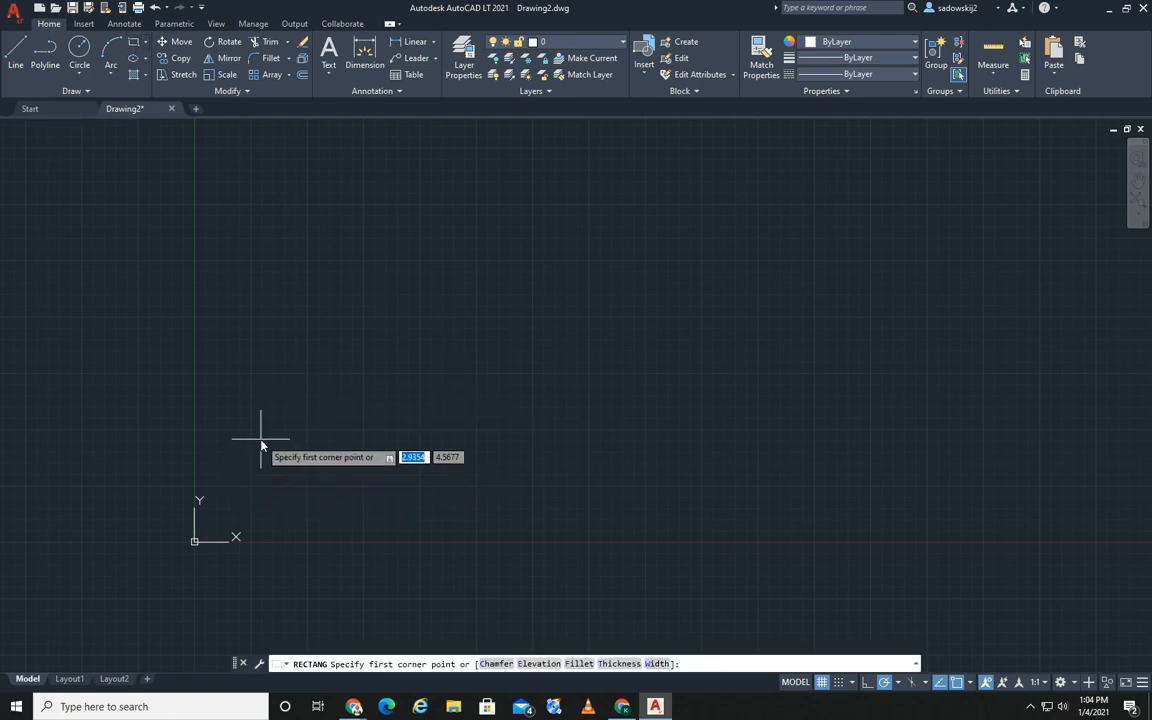
click(259, 434)
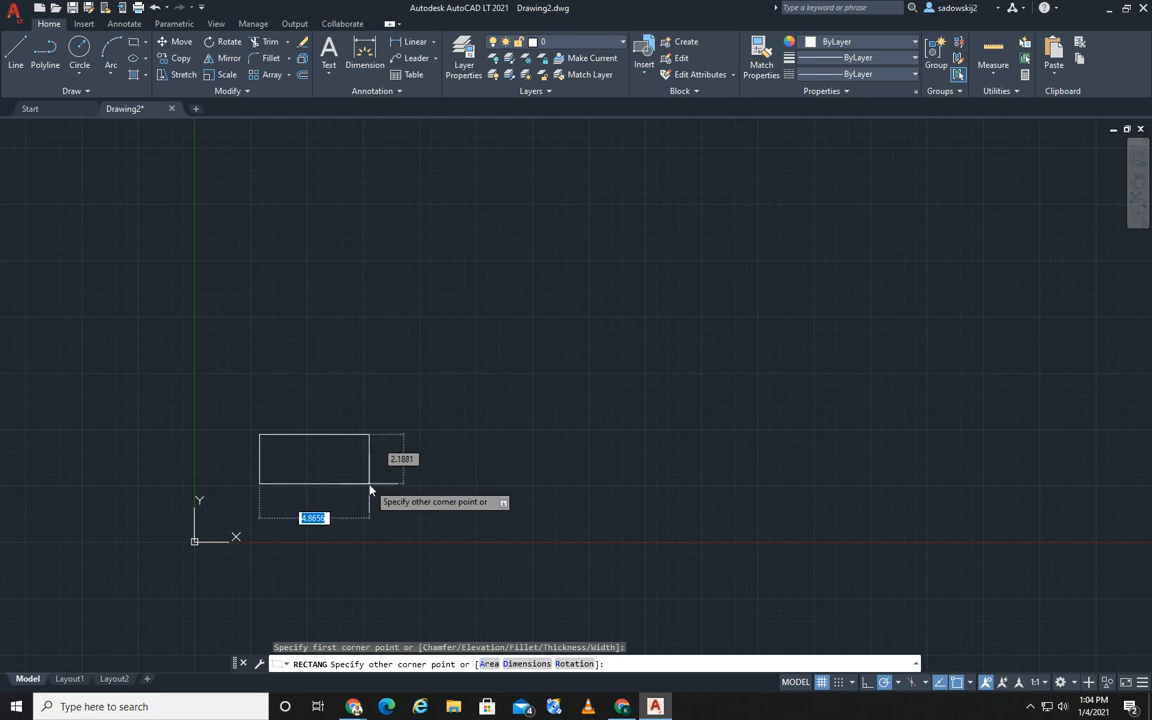
click(438, 486)
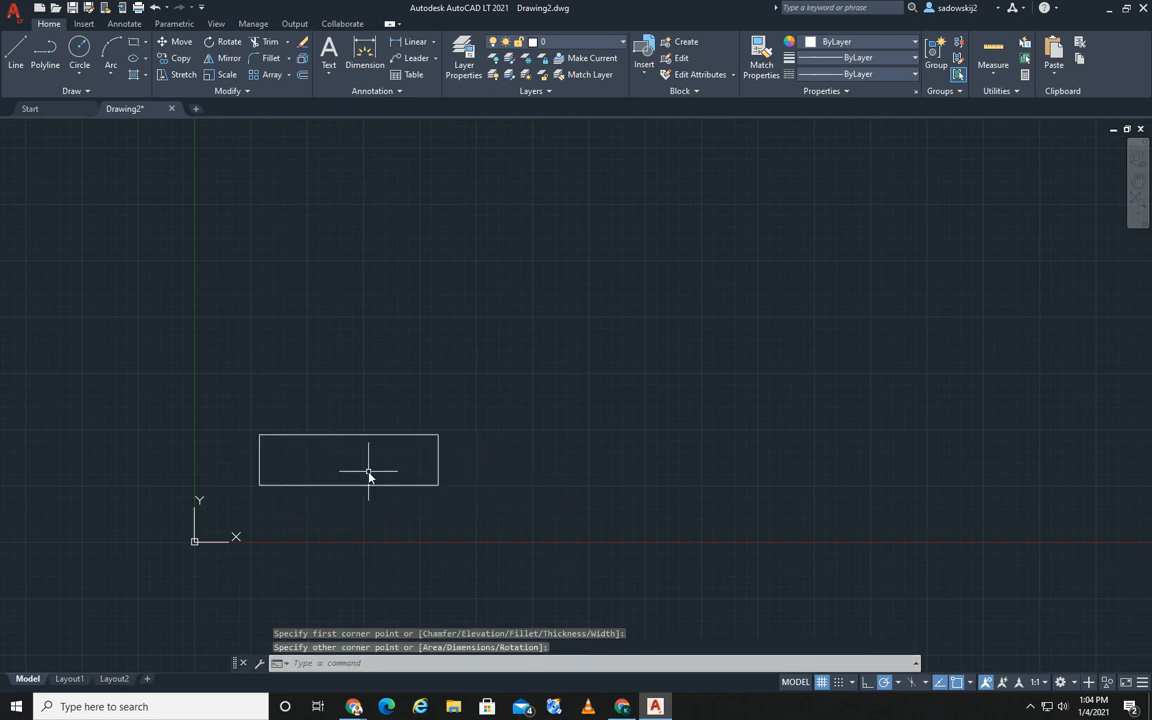
Step: Draw a smaller rectangle to the right of the first one, aligned with its bottom and top edges
key(Return)
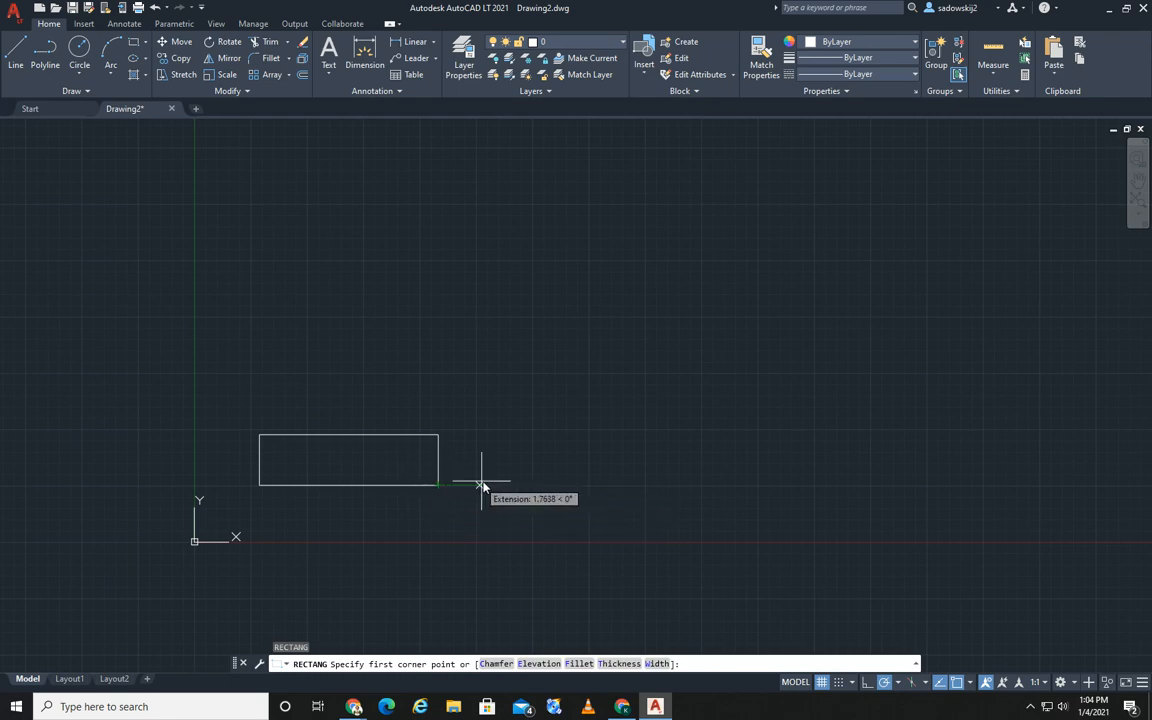
click(499, 485)
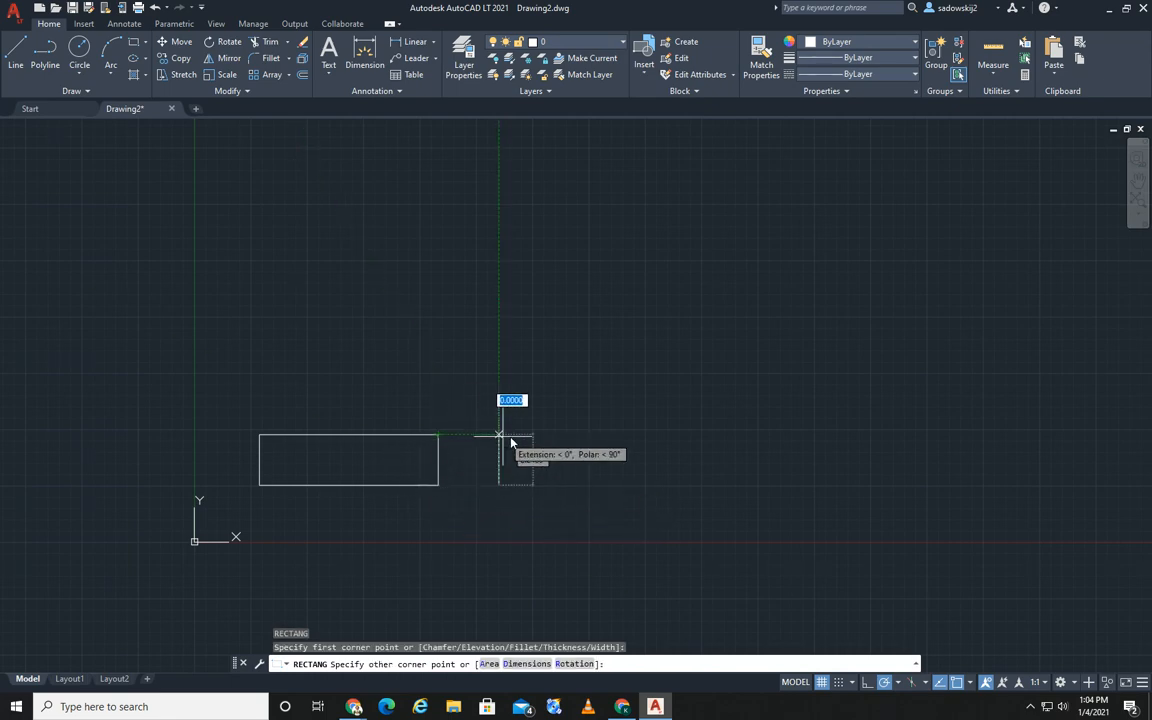
click(564, 435)
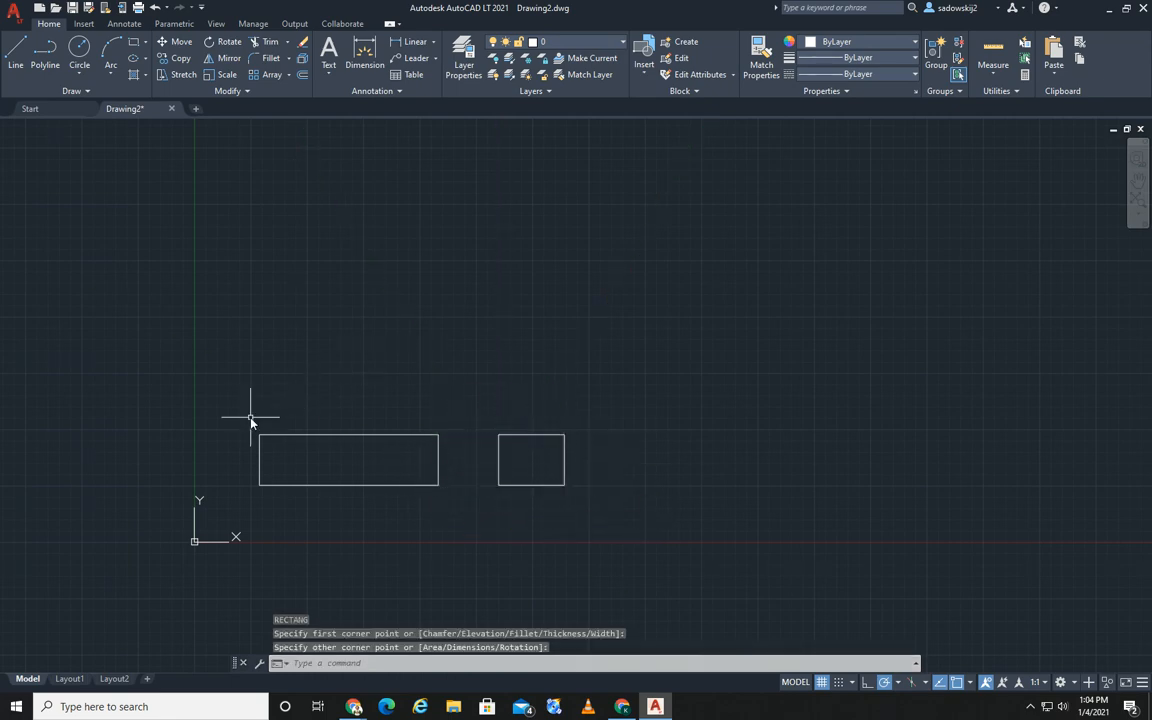
Step: Draw a third rectangle about 7.9 units wide above the first one, aligned with its left and right edges
key(Return)
click(259, 385)
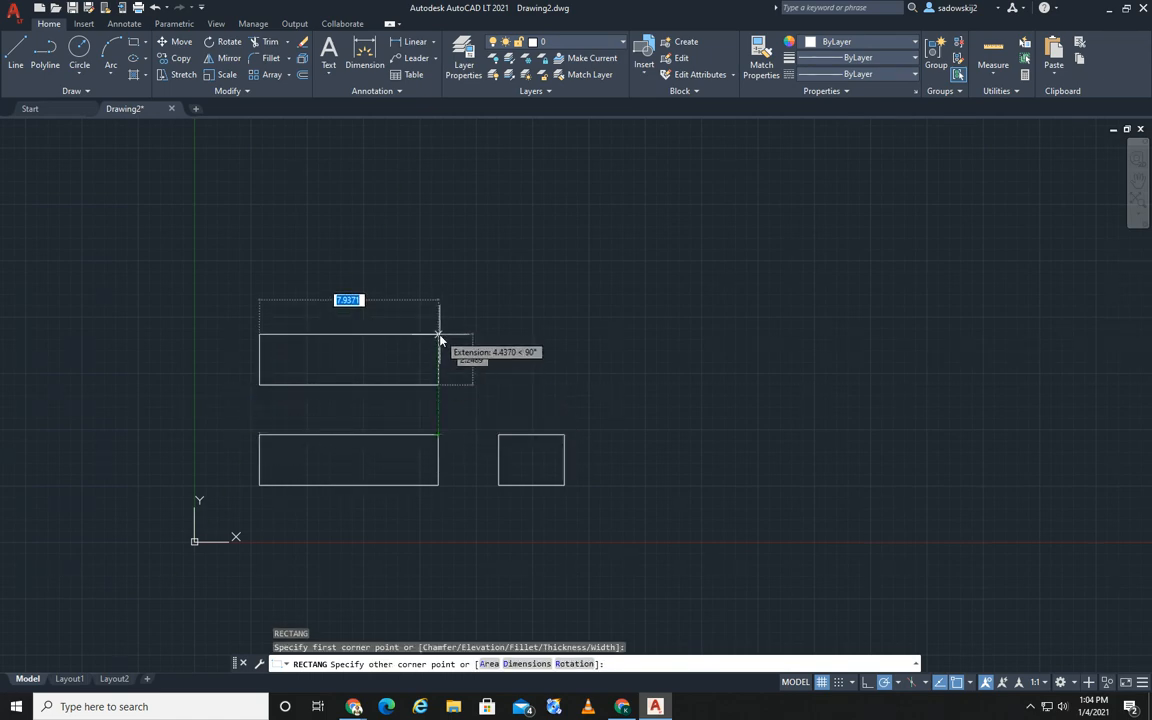
click(438, 333)
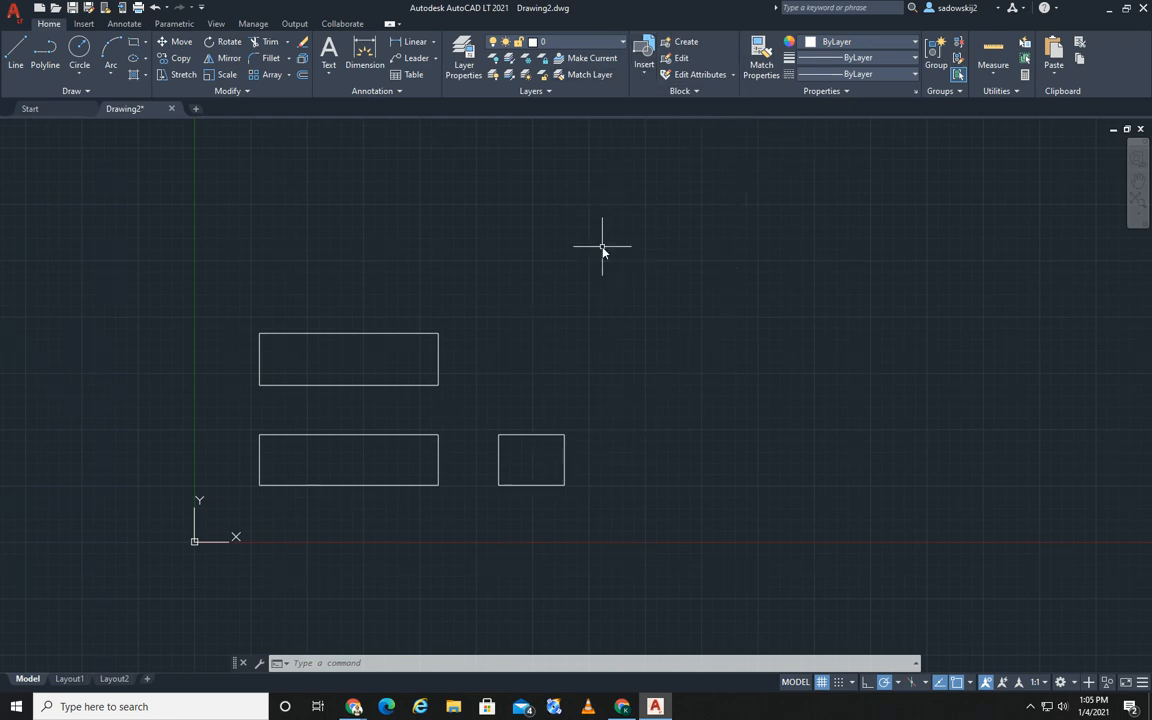
Step: Open the Blocks palette to its library view for inserting a block from another drawing
click(645, 78)
click(666, 176)
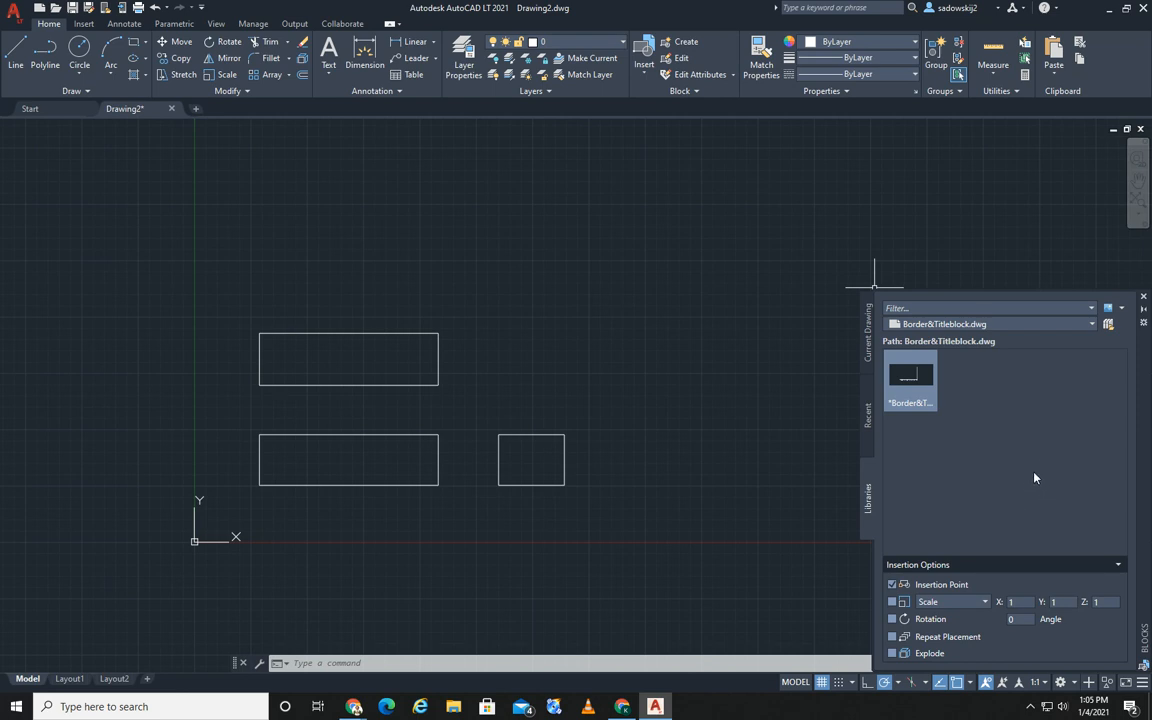
click(1005, 324)
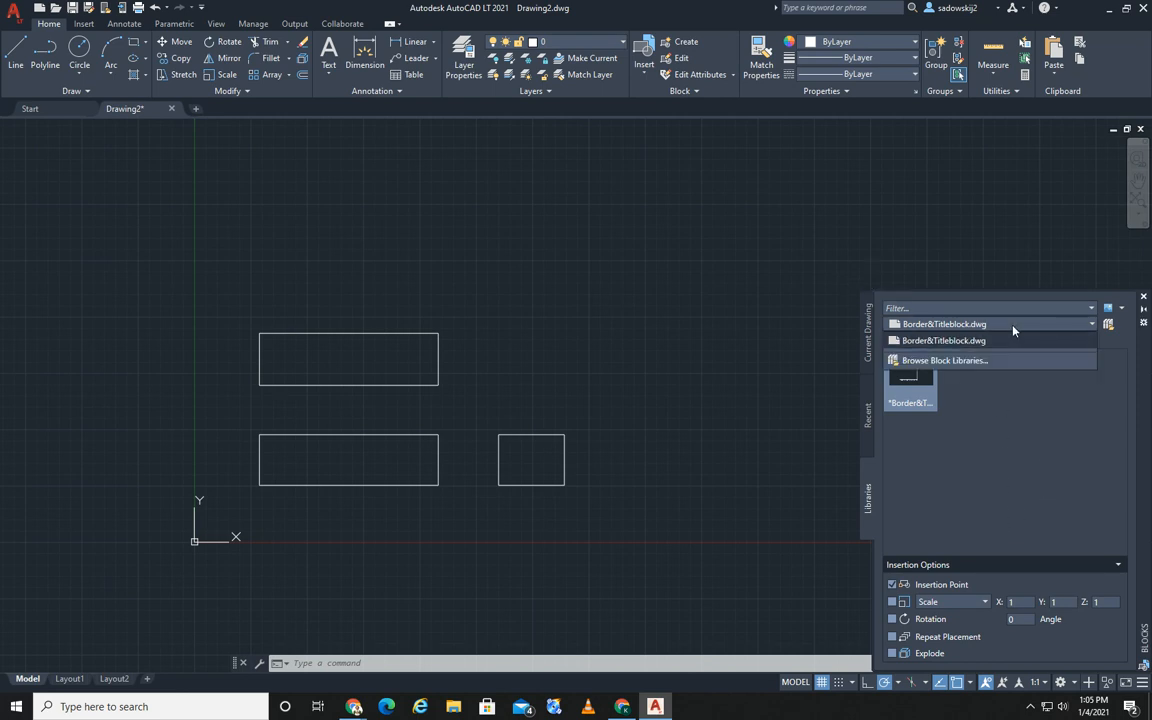
click(946, 361)
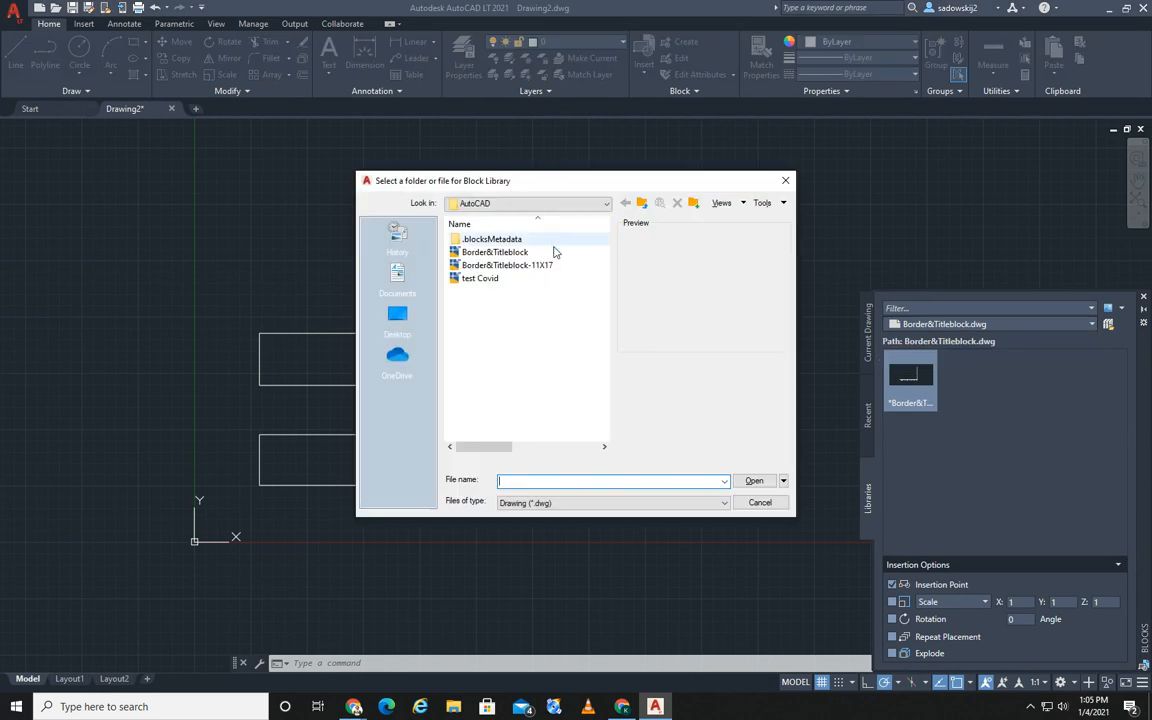
click(495, 253)
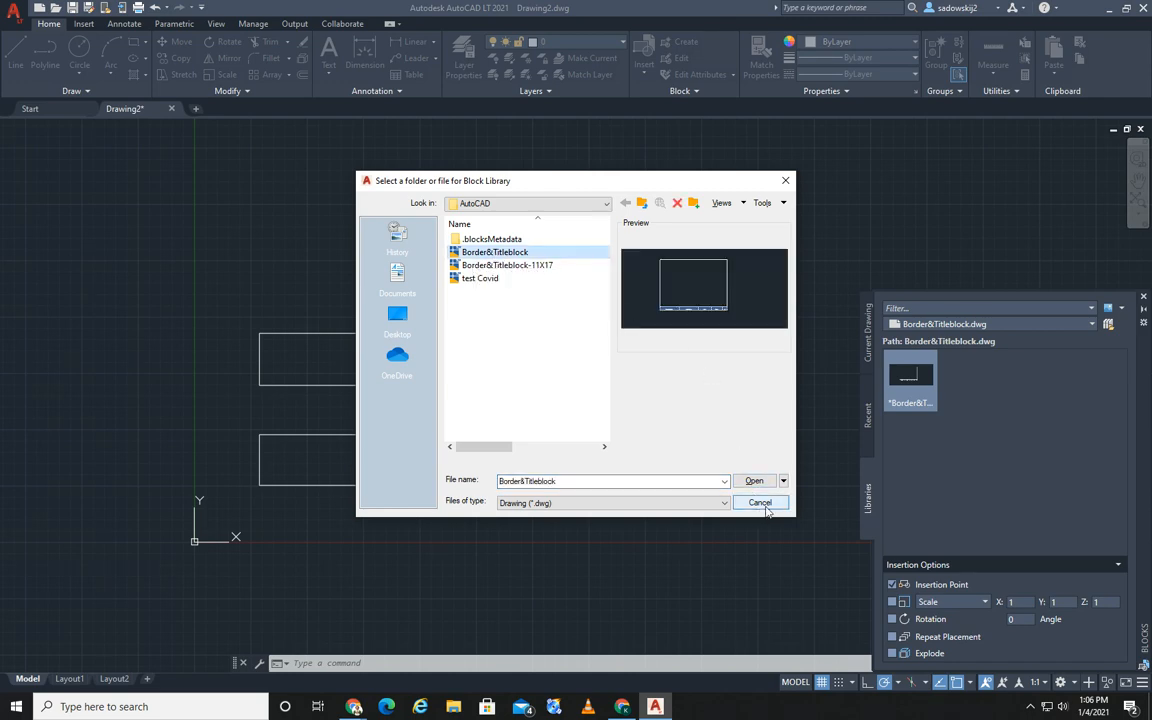
click(785, 182)
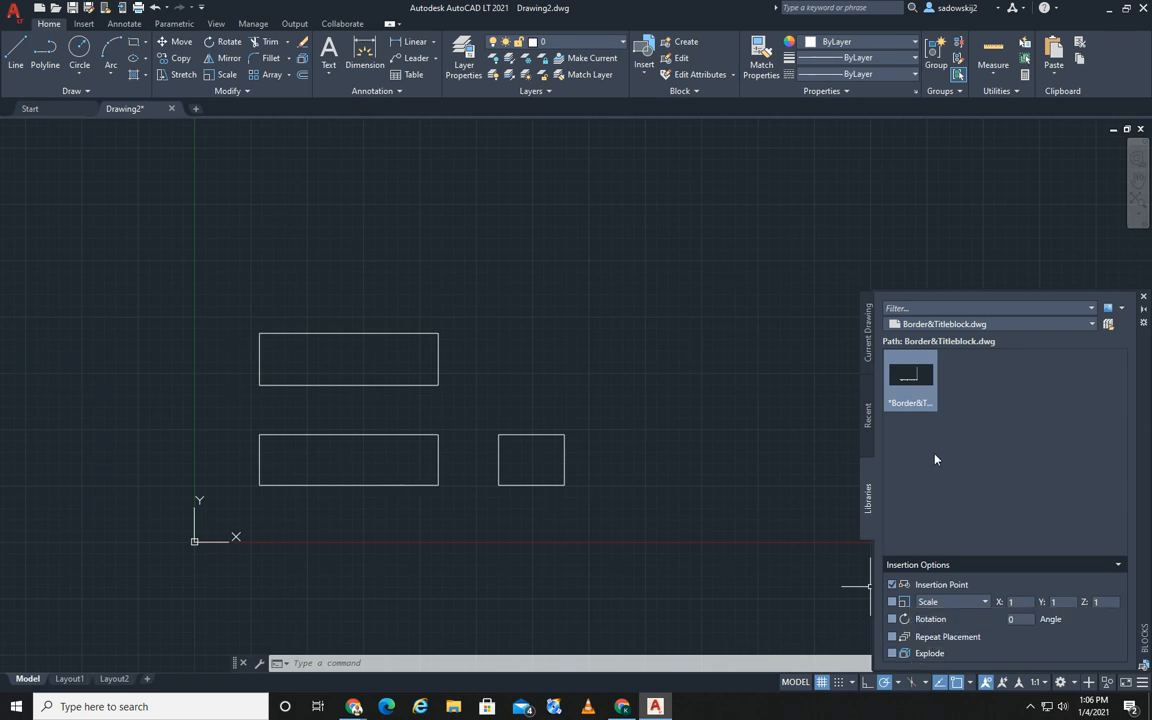
Step: Insert the Border&Titleblock block from the library with its insertion point at 0,0
click(907, 378)
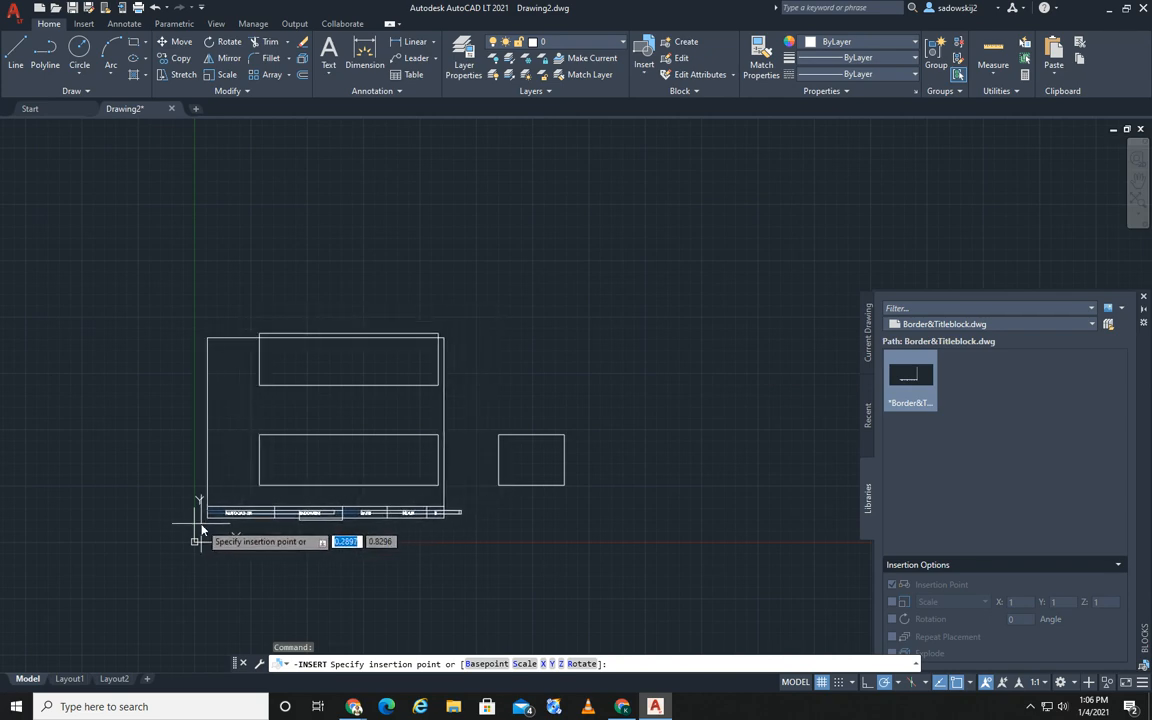
scroll(206, 530, up, 10)
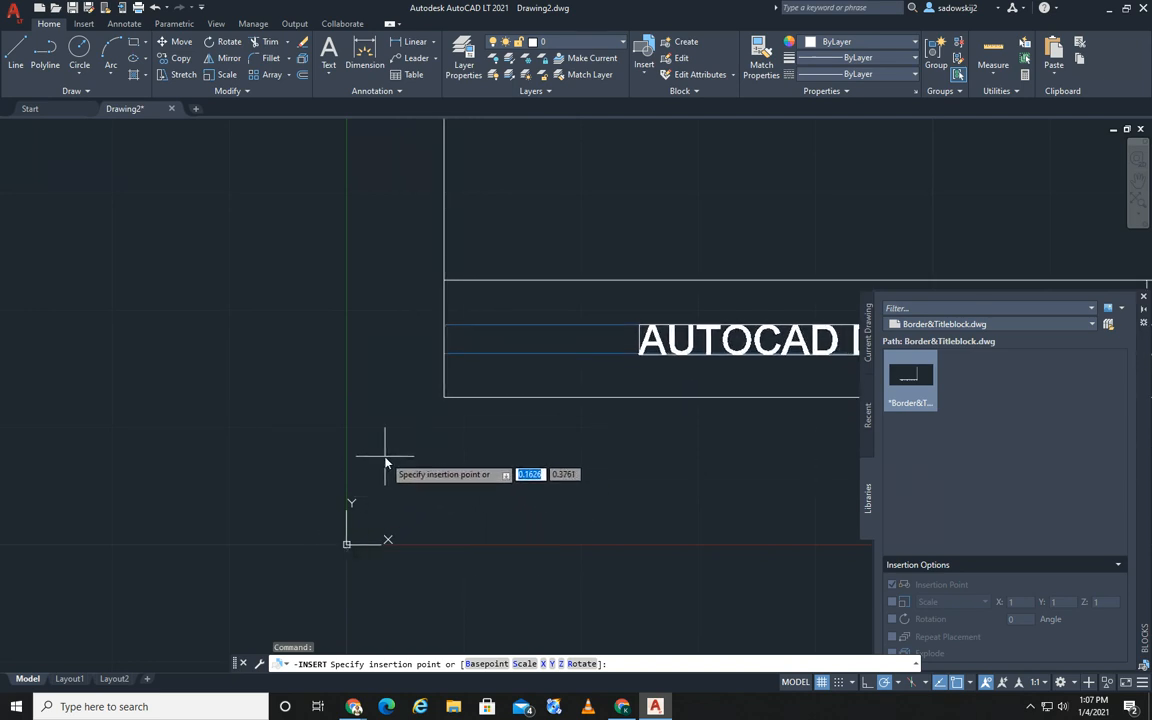
text(0)
key(Tab)
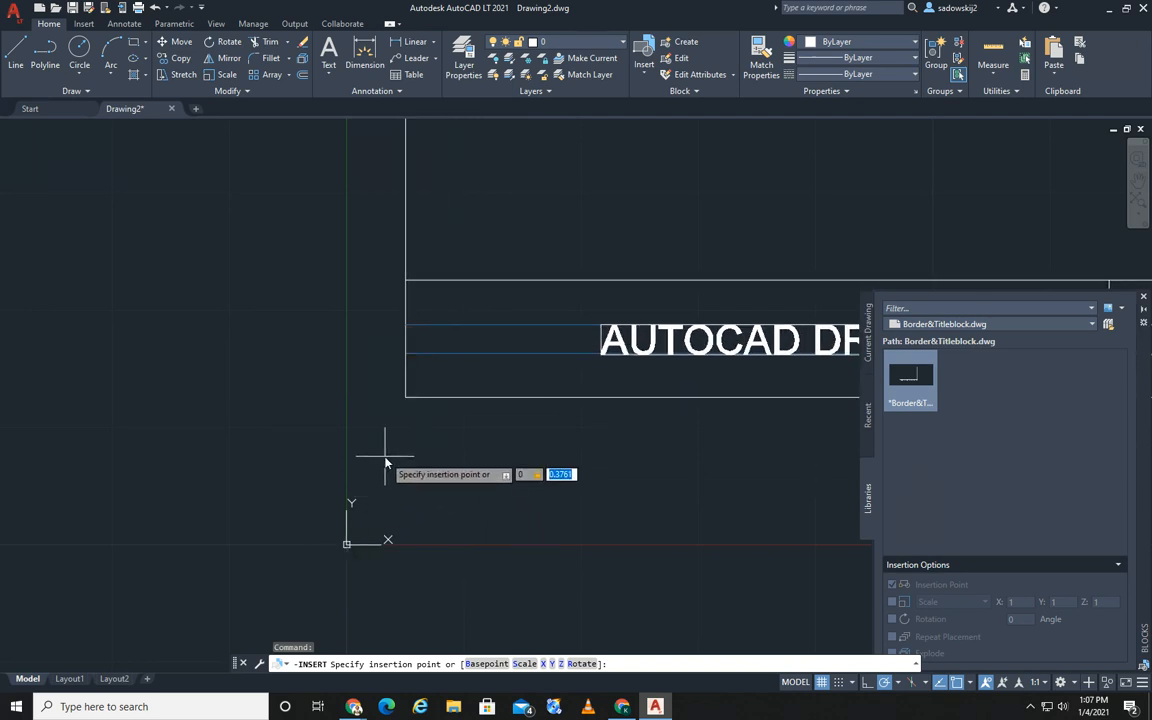
text(0)
key(Return)
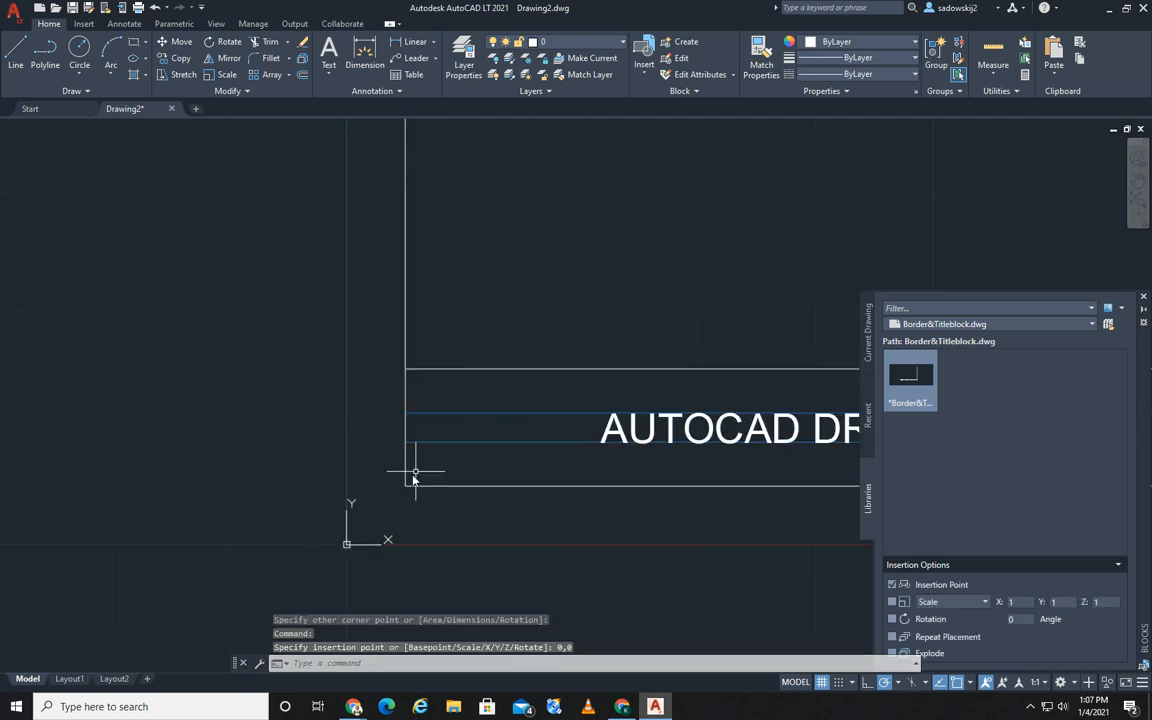
Step: Delete the inserted border and title block, keeping the three rectangles
scroll(347, 535, up, 1)
scroll(340, 528, down, 3)
scroll(334, 511, down, 4)
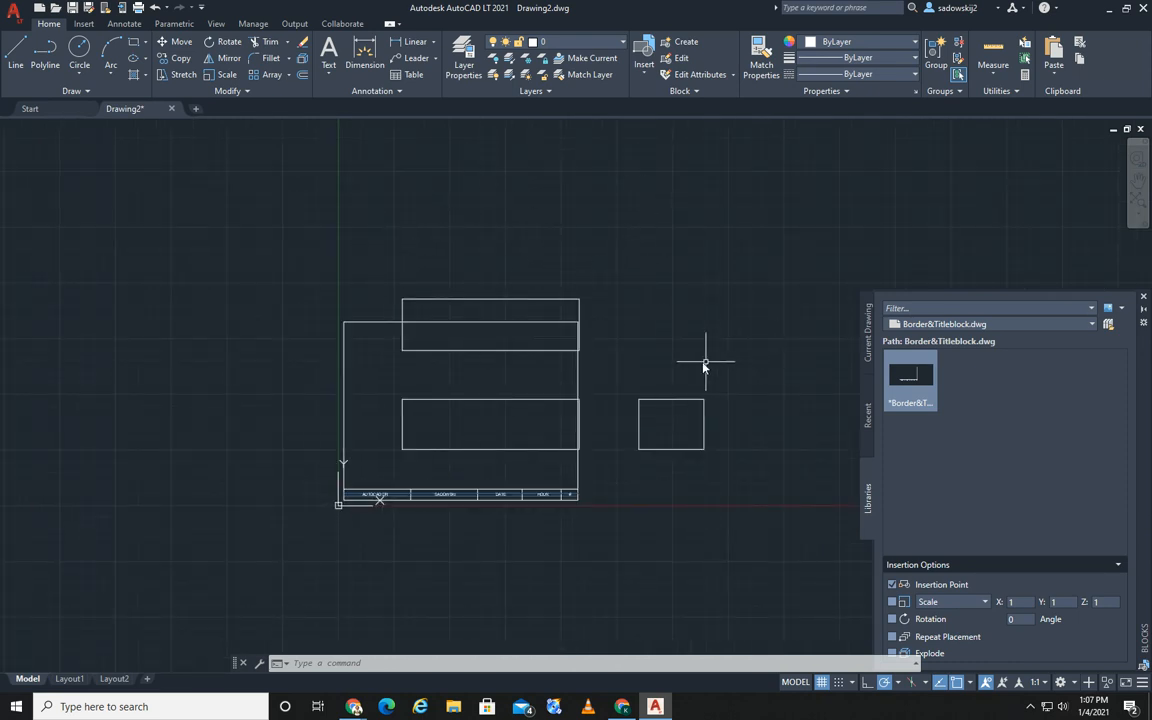
click(343, 386)
key(Delete)
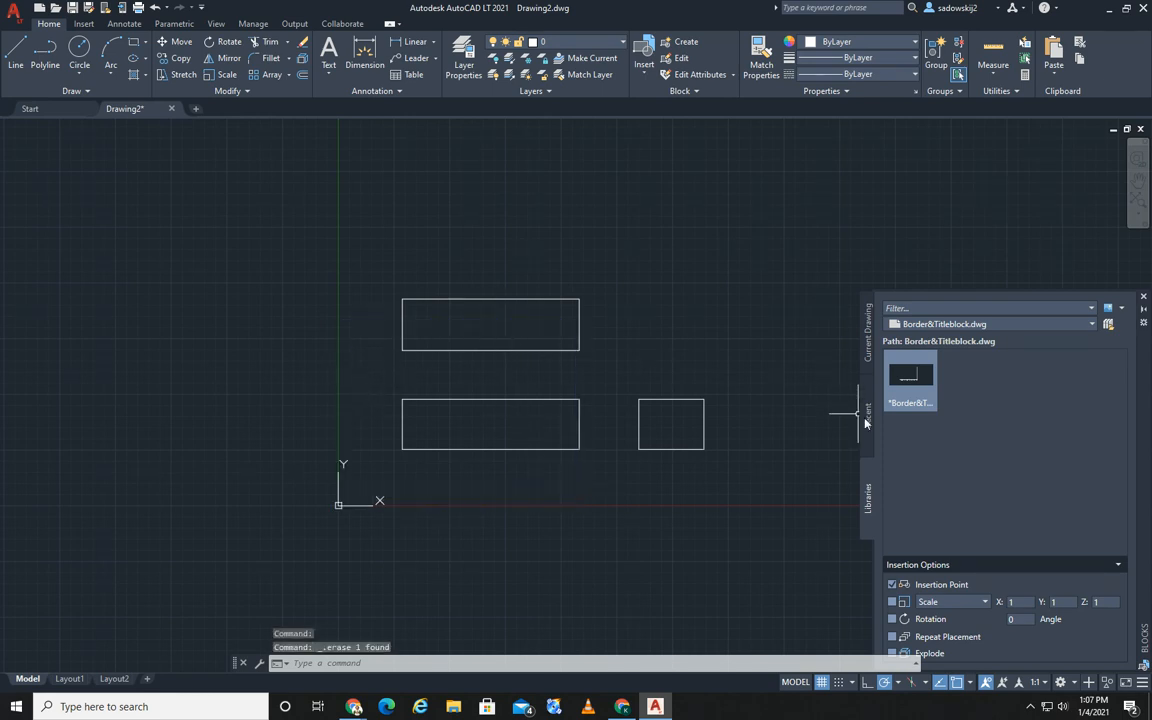
Step: Load the drawing Border&Titleblock-11X17 from the AutoCAD folder as the block library
click(1024, 325)
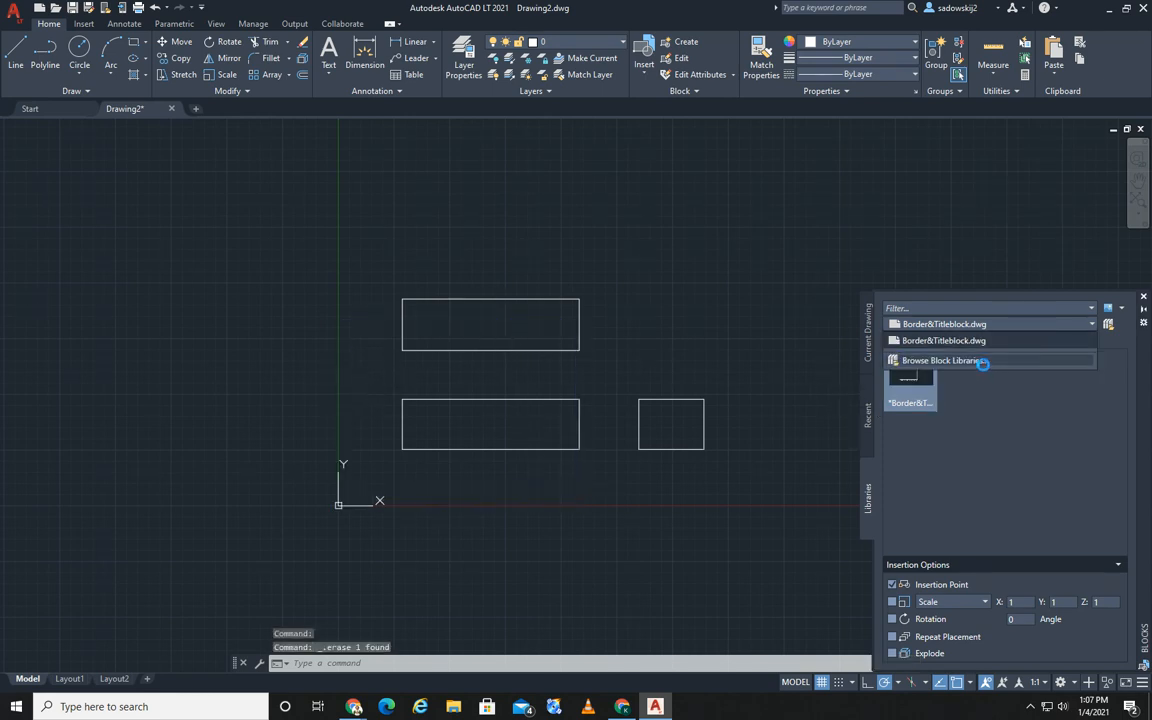
click(980, 361)
click(494, 266)
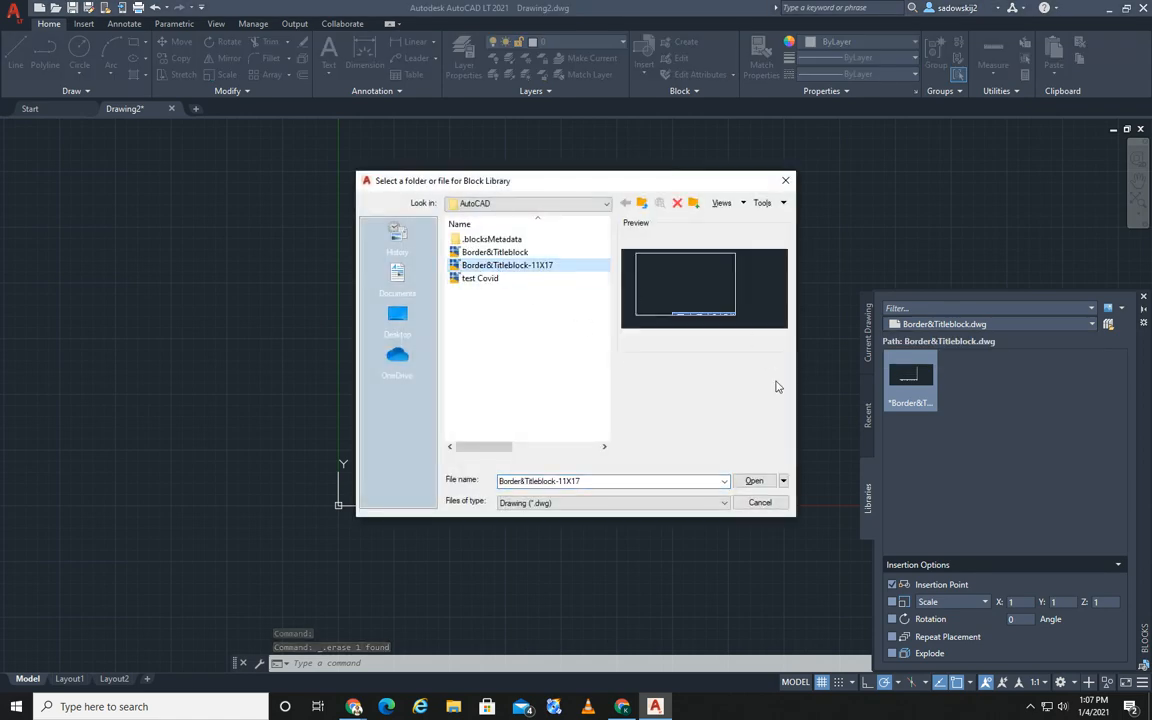
click(754, 482)
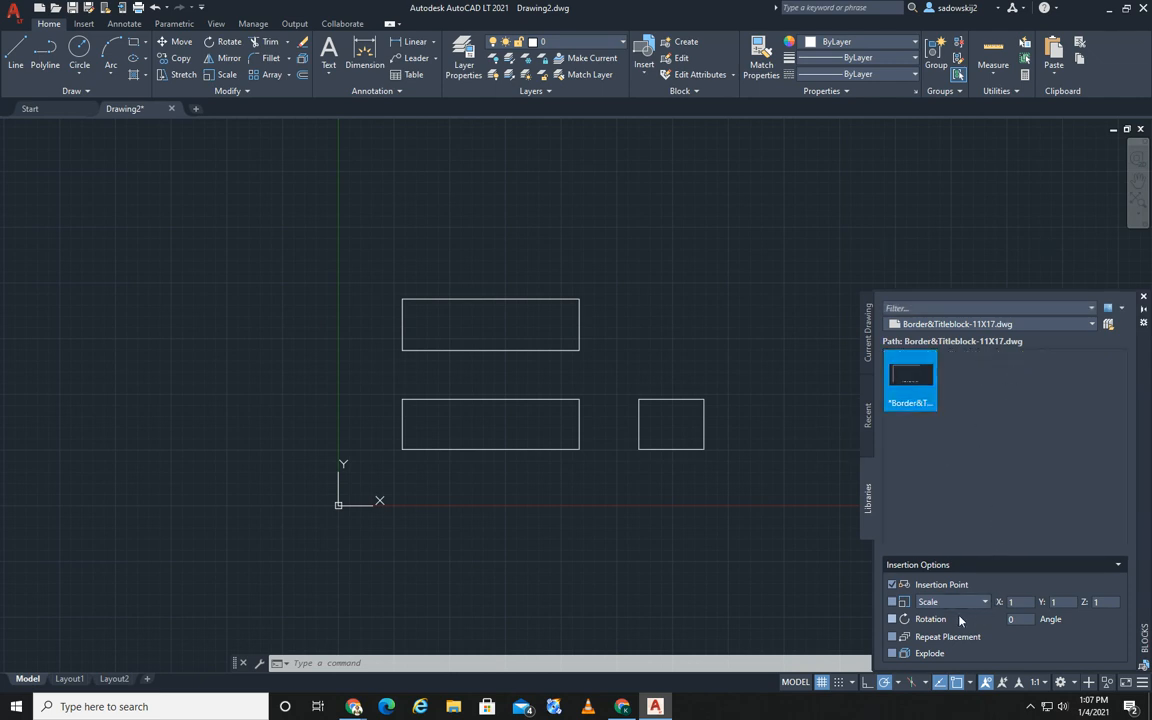
Step: Insert the Border&Titleblock-11X17 block from the library with its insertion point at 0,0
click(908, 377)
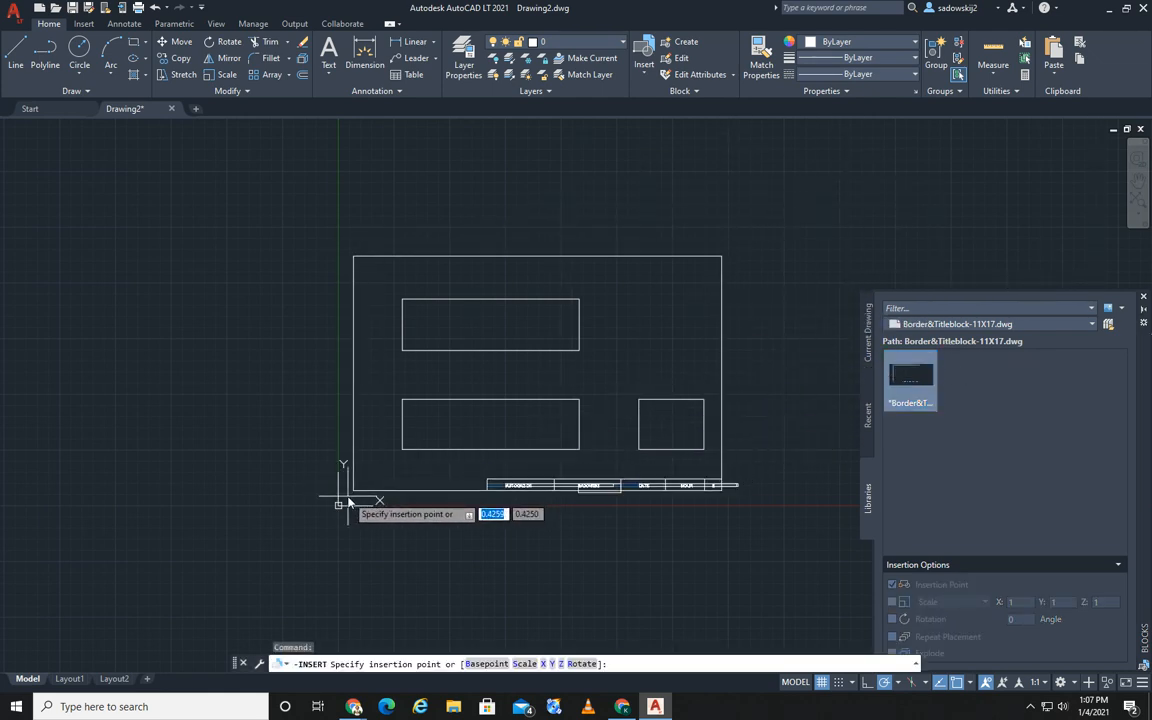
text(0,0)
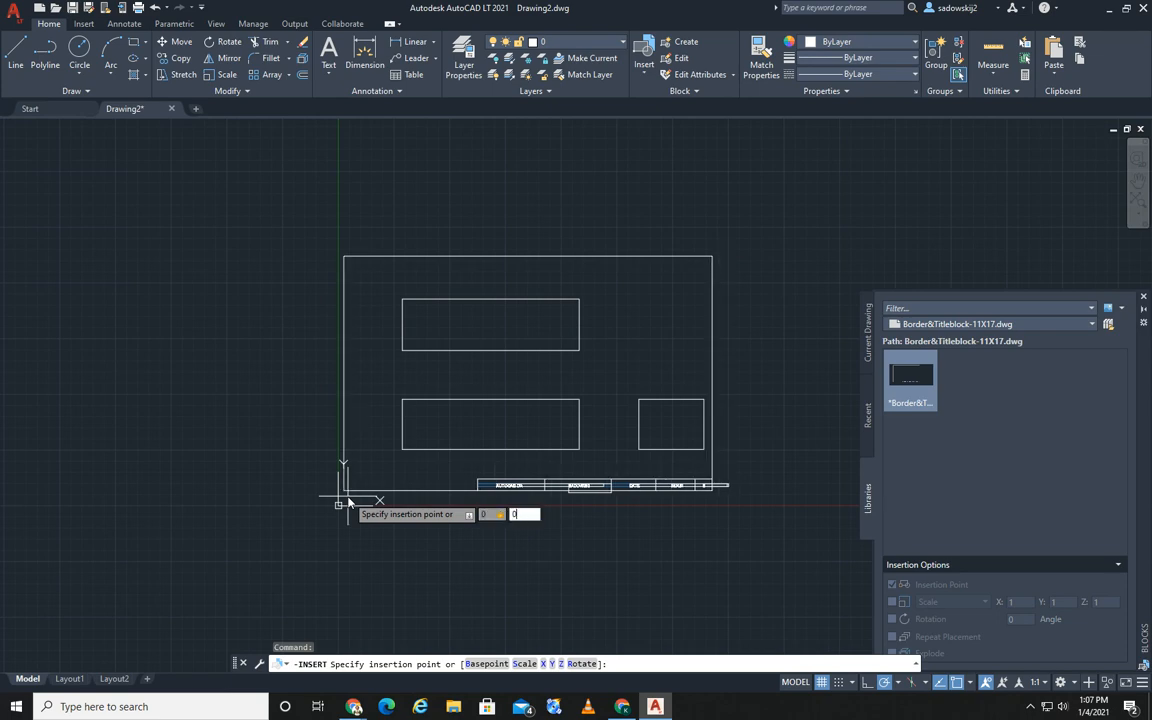
key(Return)
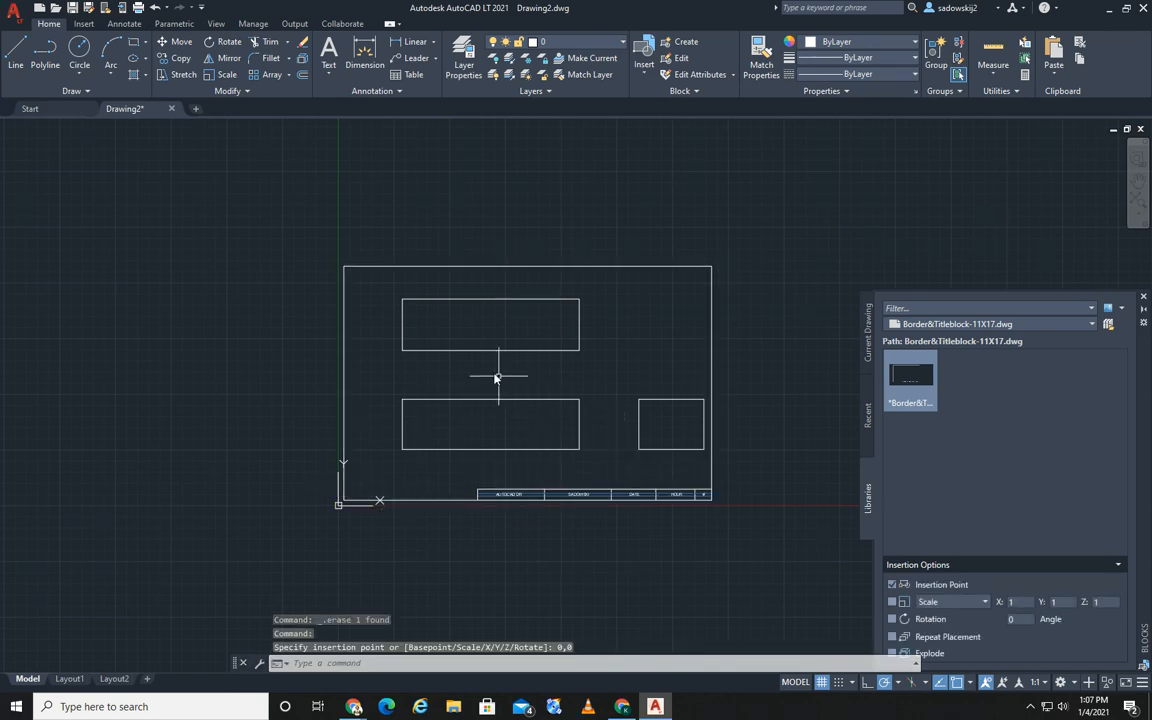
Step: Move all three rectangles together about 0.91 units at 210° inside the border, using the front view's lower-left corner as base point
click(386, 282)
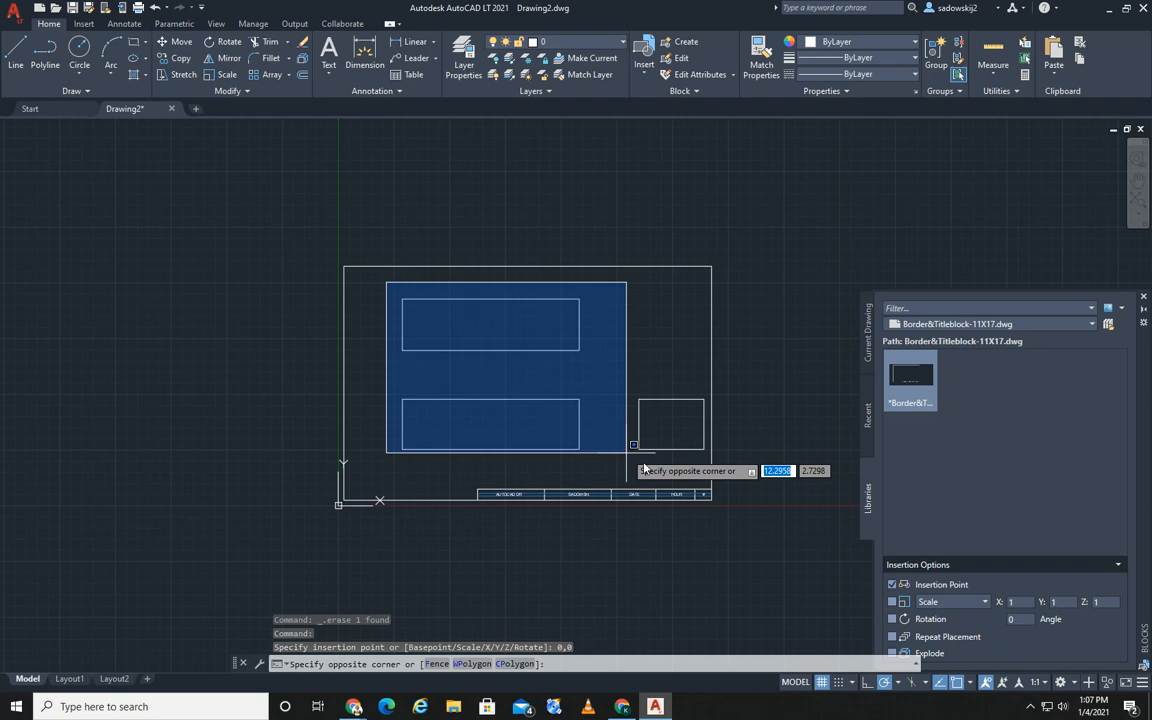
click(712, 468)
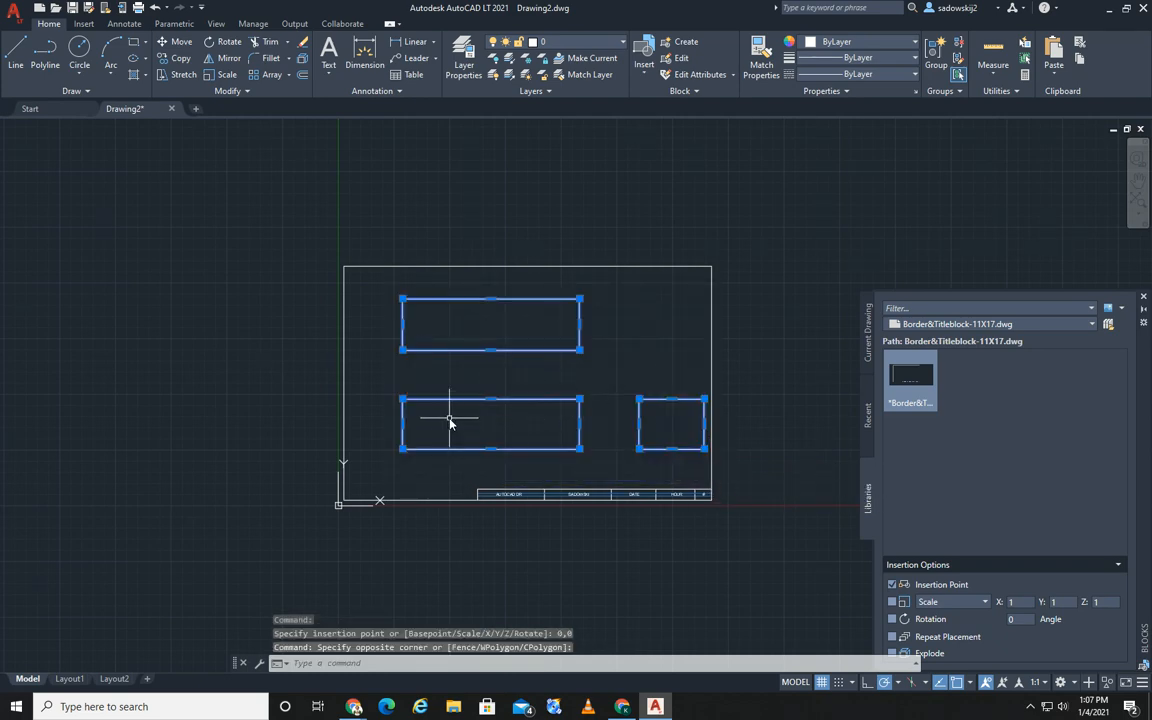
text(move)
key(Return)
click(402, 449)
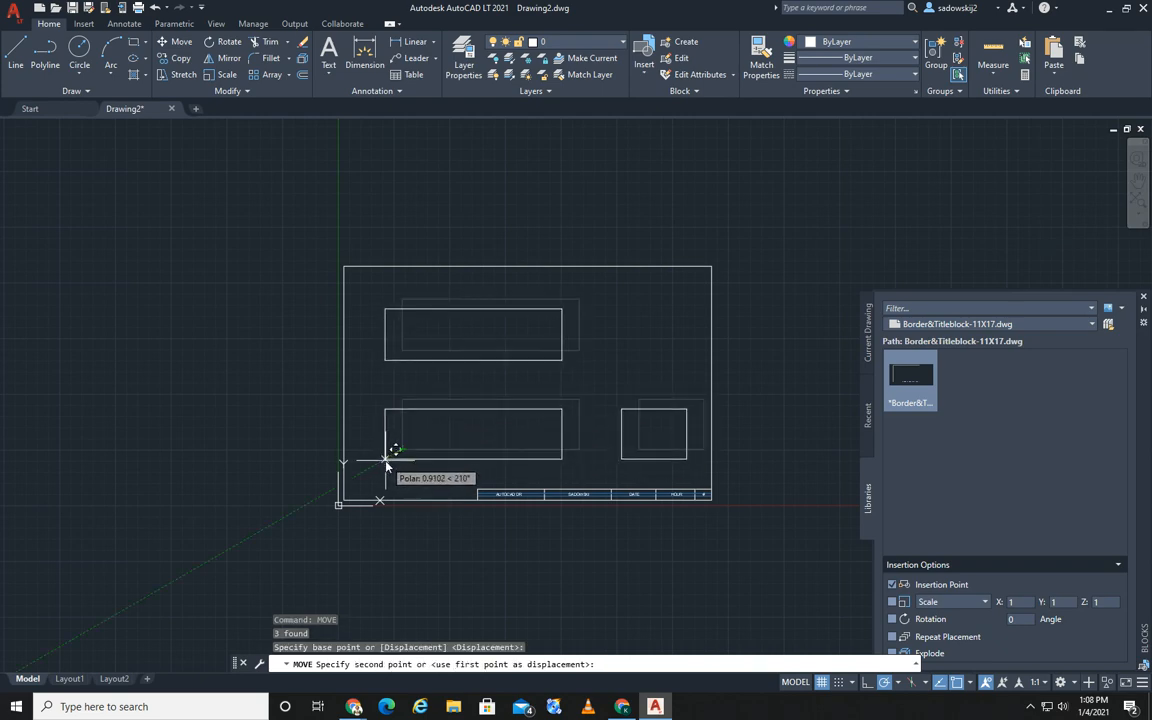
click(386, 463)
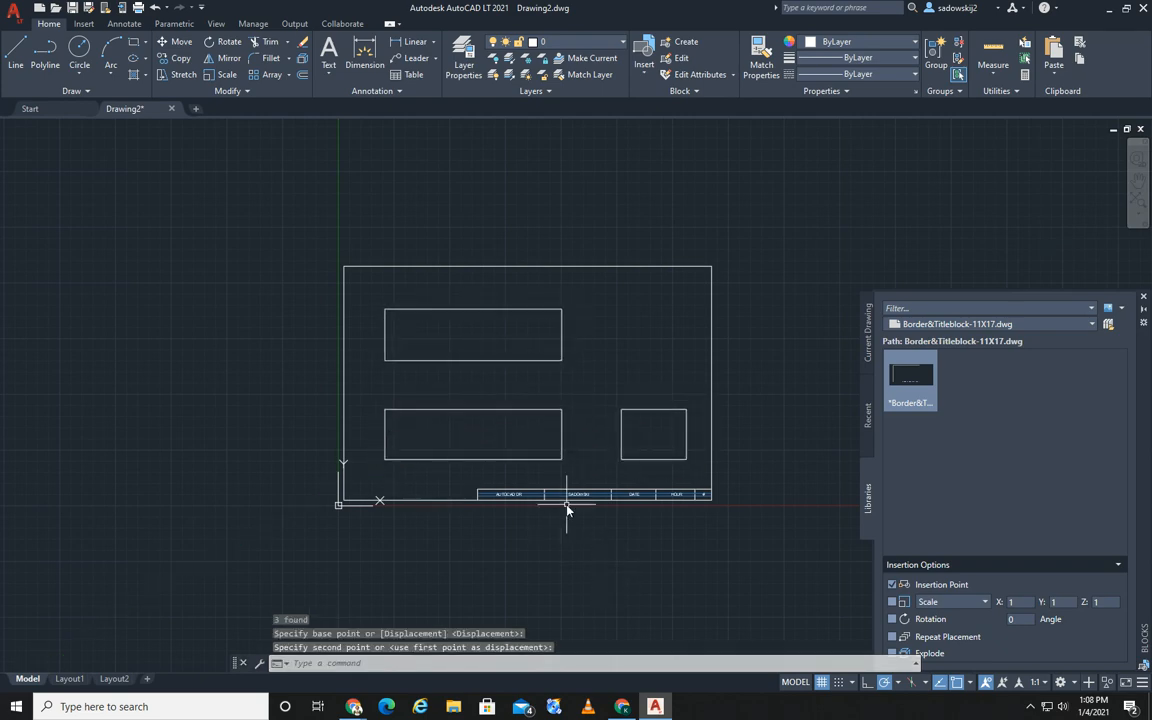
Step: Close the Blocks palette and examine the title block cells along the border's lower edge
scroll(566, 508, up, 4)
scroll(566, 506, up, 4)
scroll(566, 506, down, 9)
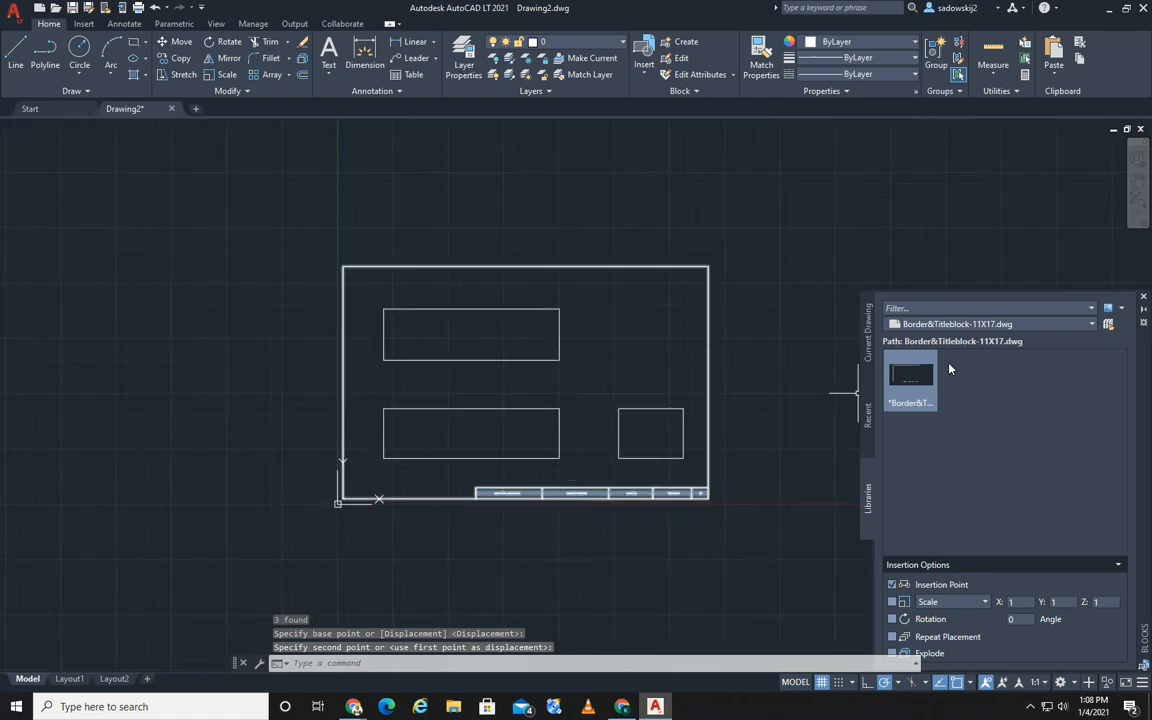
click(1144, 298)
scroll(625, 522, up, 8)
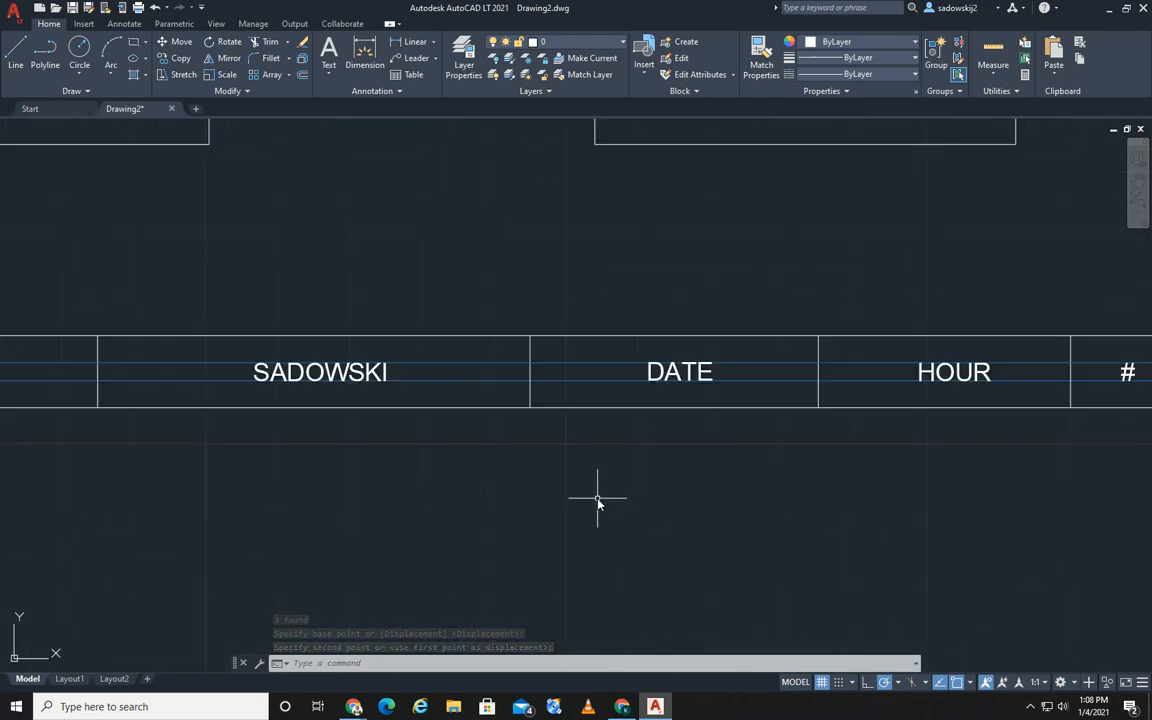
scroll(595, 487, down, 5)
scroll(595, 487, down, 2)
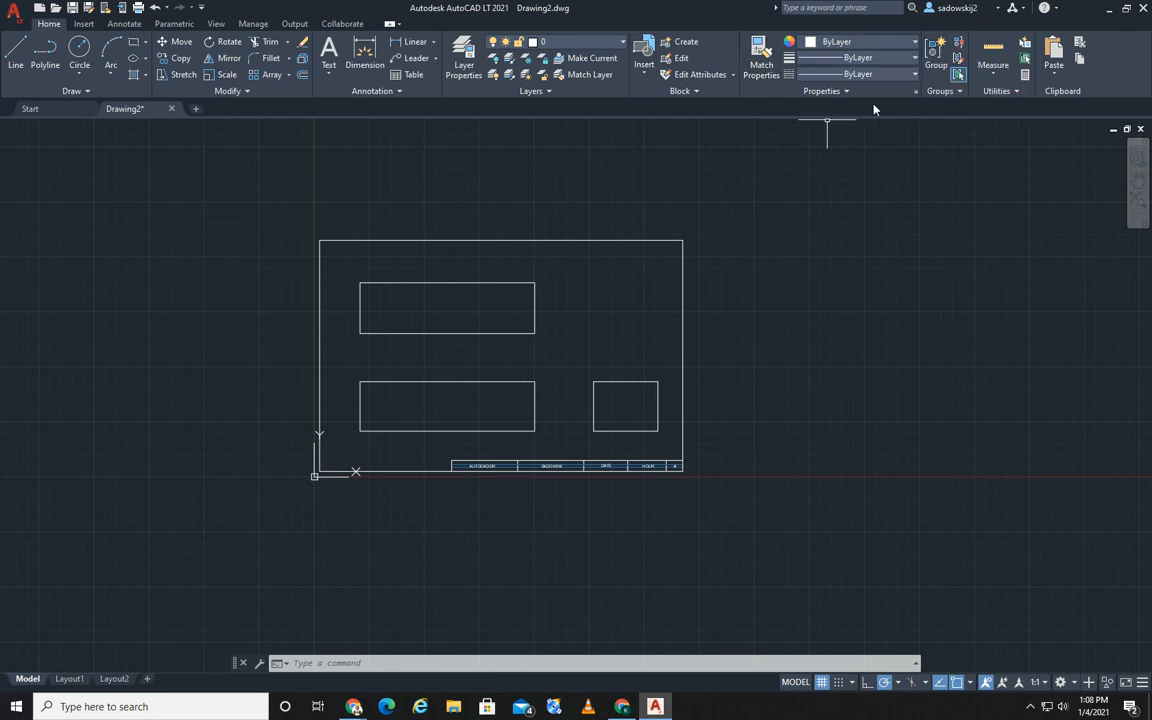
click(948, 92)
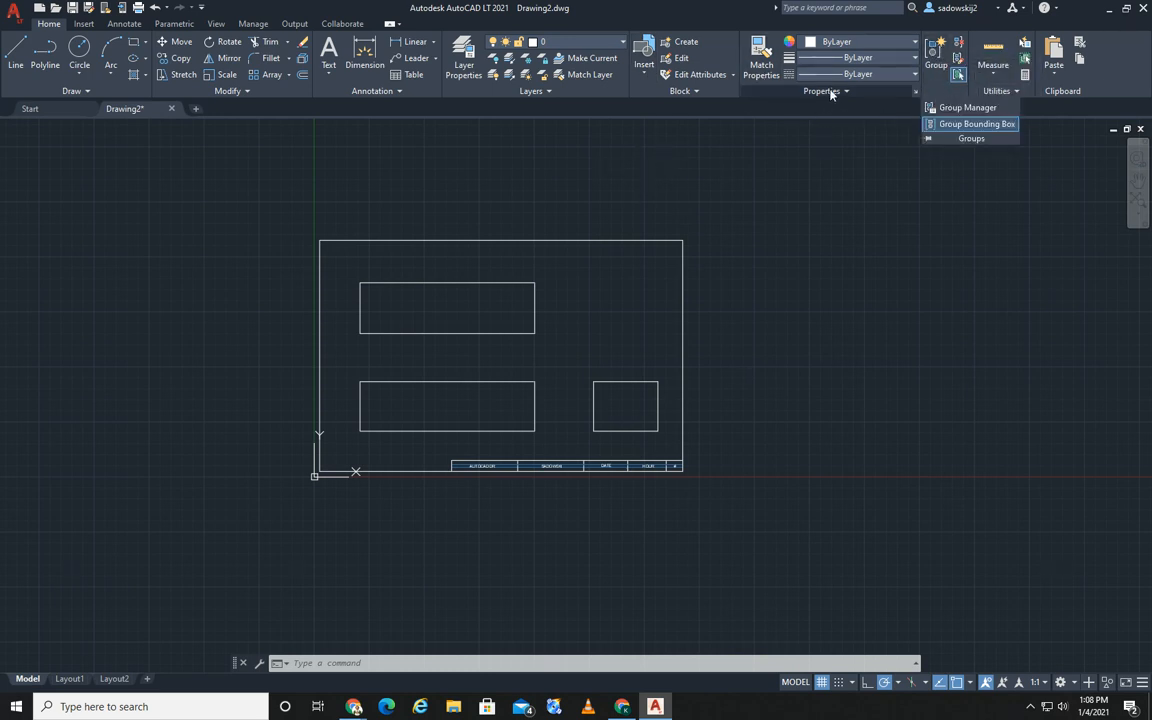
click(676, 91)
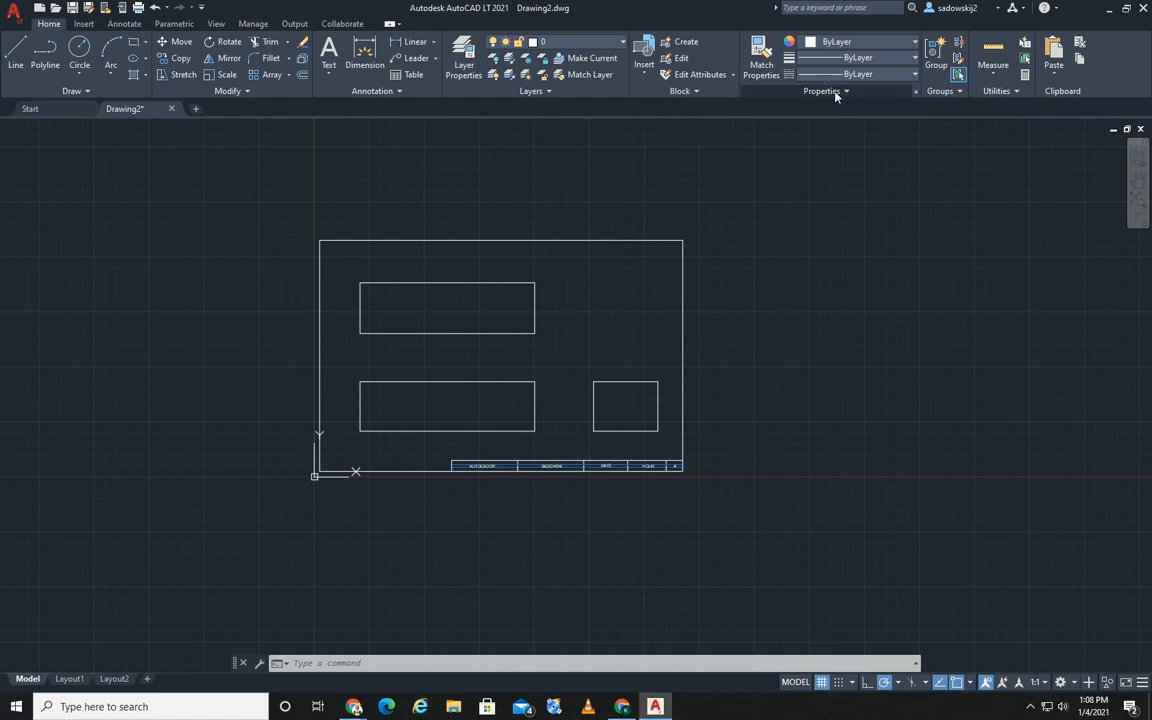
click(836, 92)
click(958, 92)
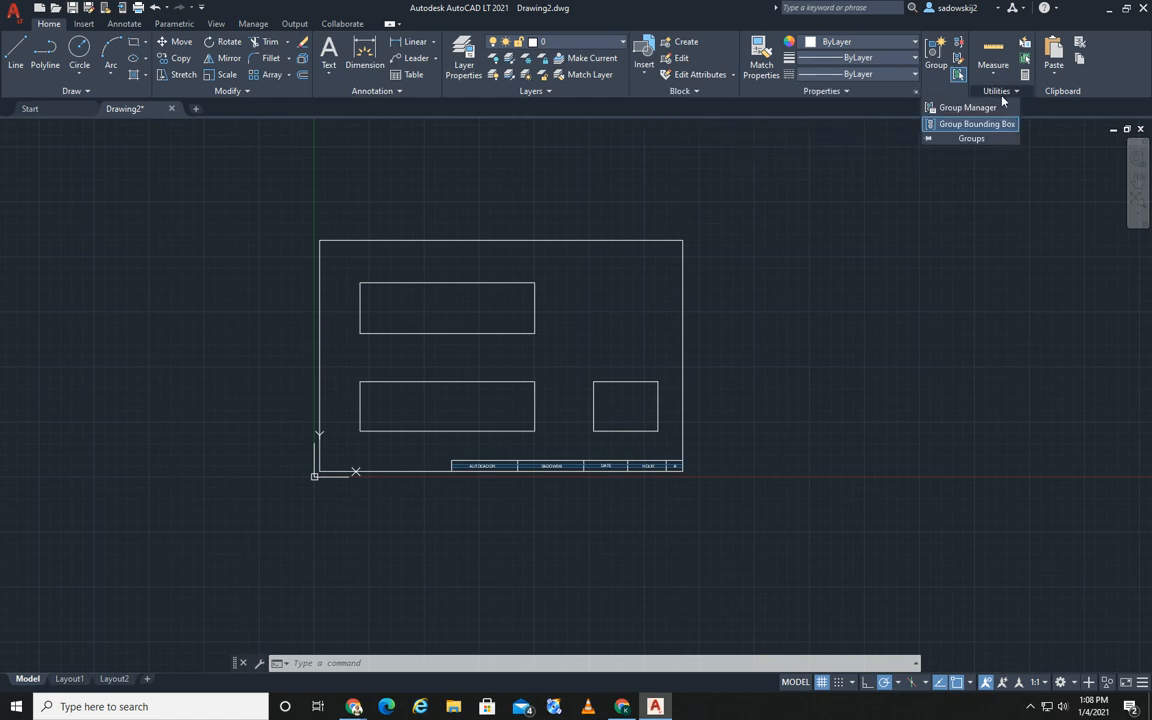
click(998, 91)
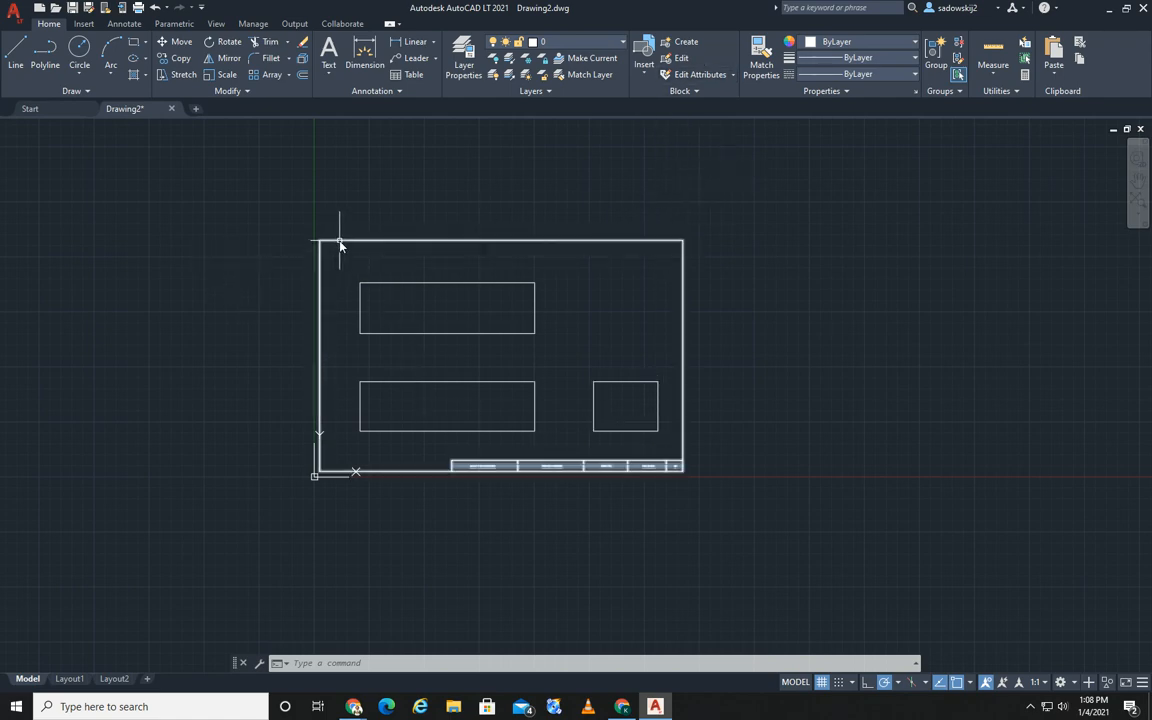
Step: Select the title block text to check whether it belongs to a single block, and clear the selection
scroll(684, 380, up, 2)
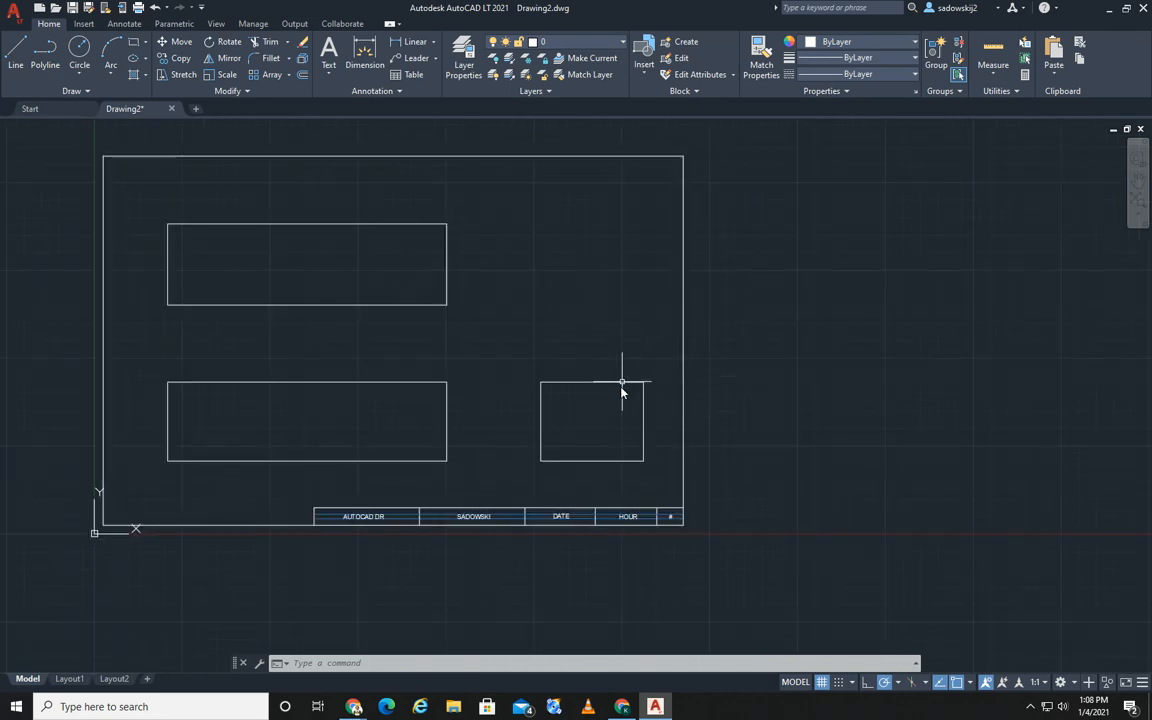
scroll(373, 558, up, 4)
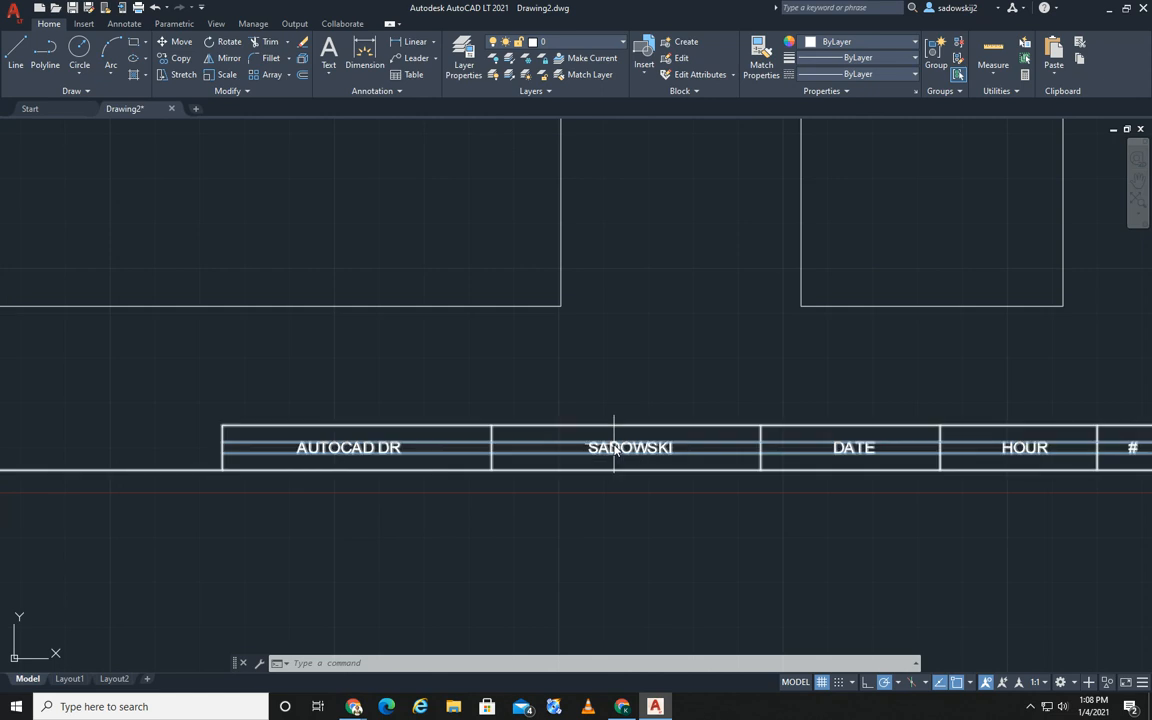
click(673, 451)
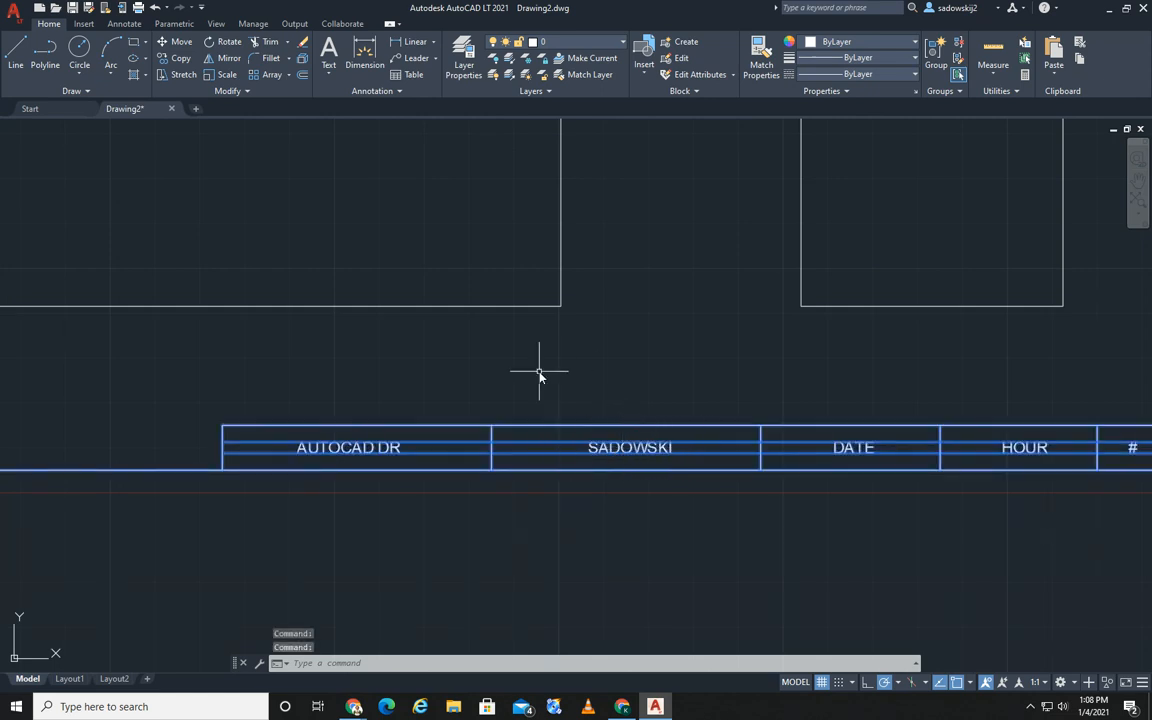
key(Escape)
scroll(540, 395, down, 2)
scroll(545, 403, down, 2)
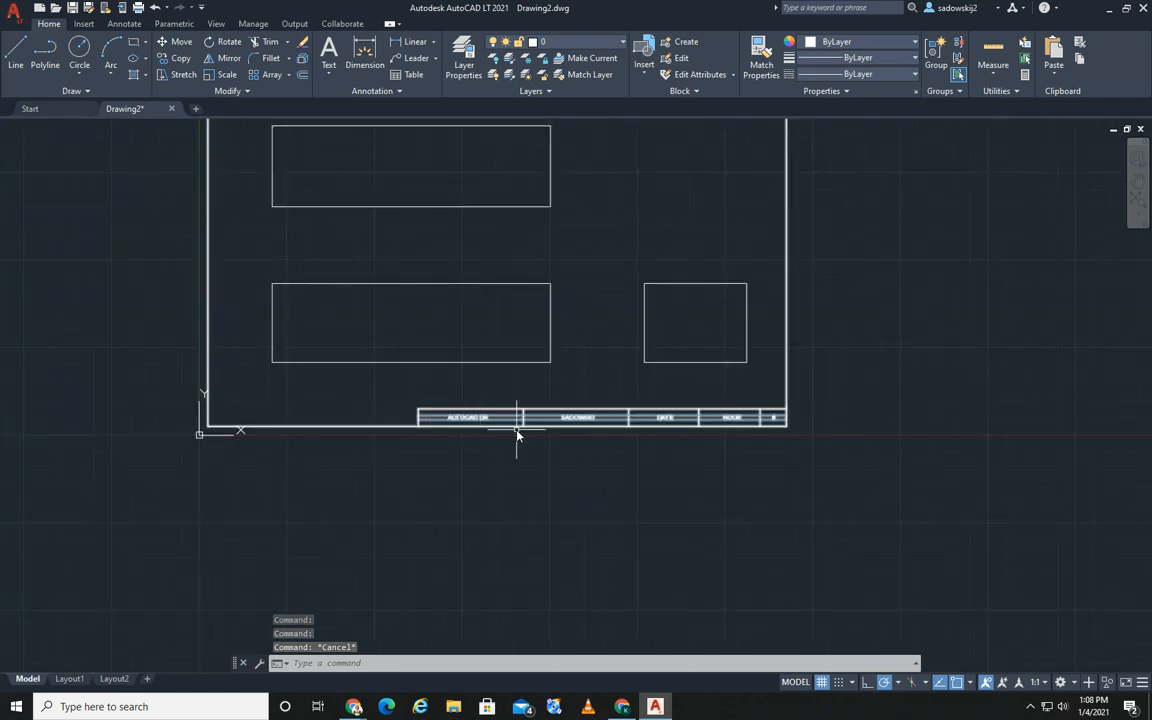
Step: Explode the inserted border and title block into separate objects
text(EXPLODE)
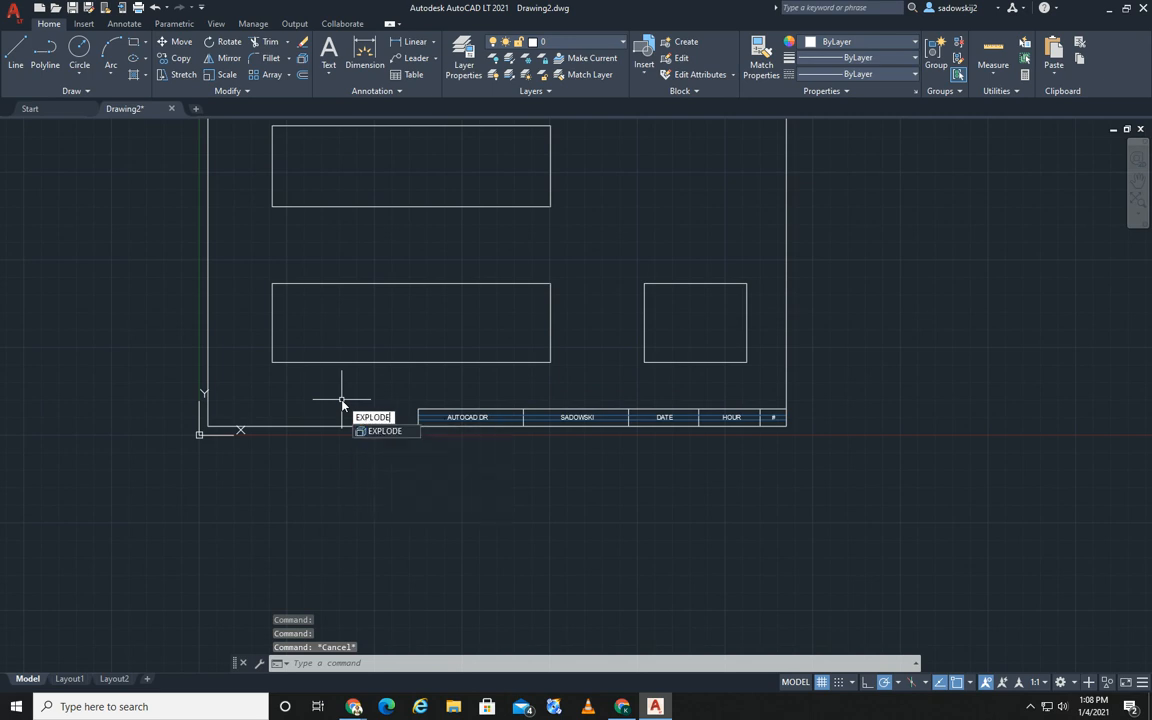
key(Return)
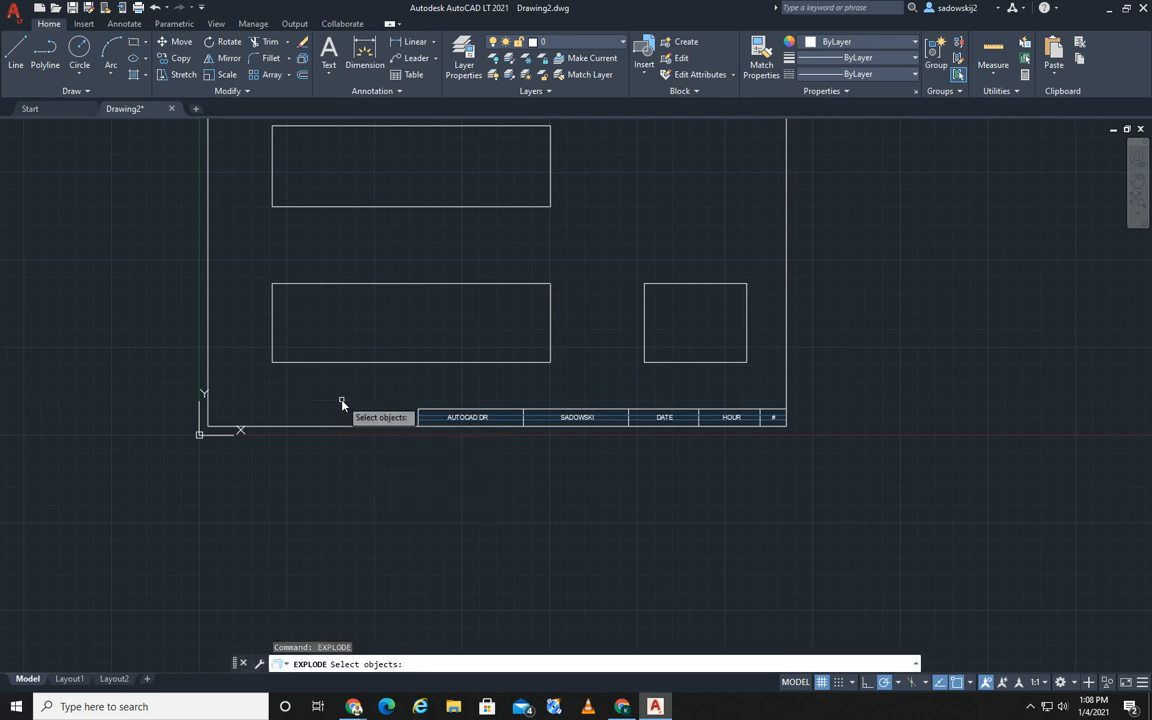
click(208, 415)
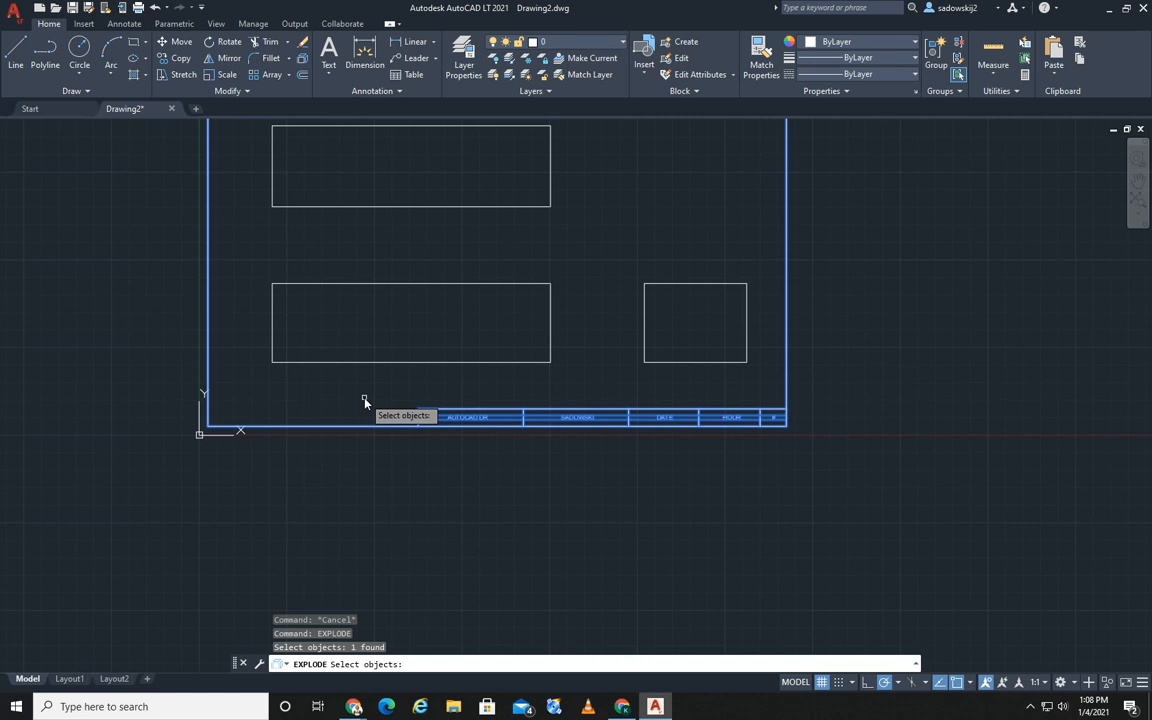
key(Return)
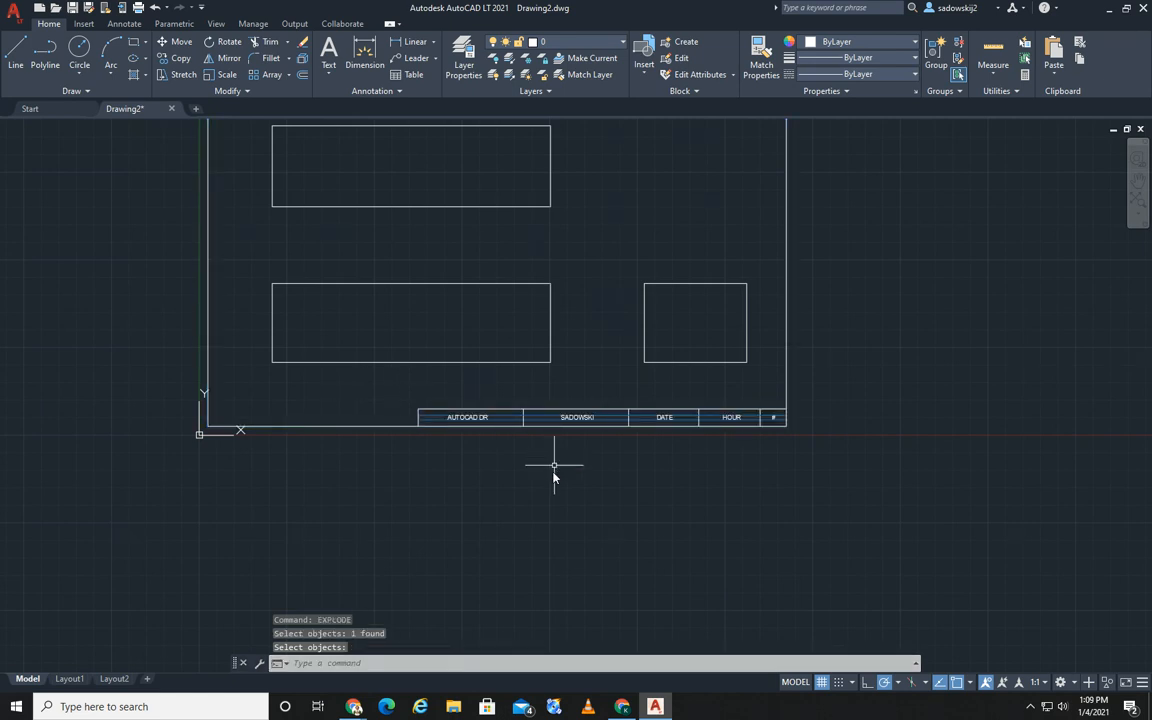
Step: Check that the AUTOCAD DR text and the name text in the title block open individually for editing, leaving both unchanged
scroll(483, 424, up, 6)
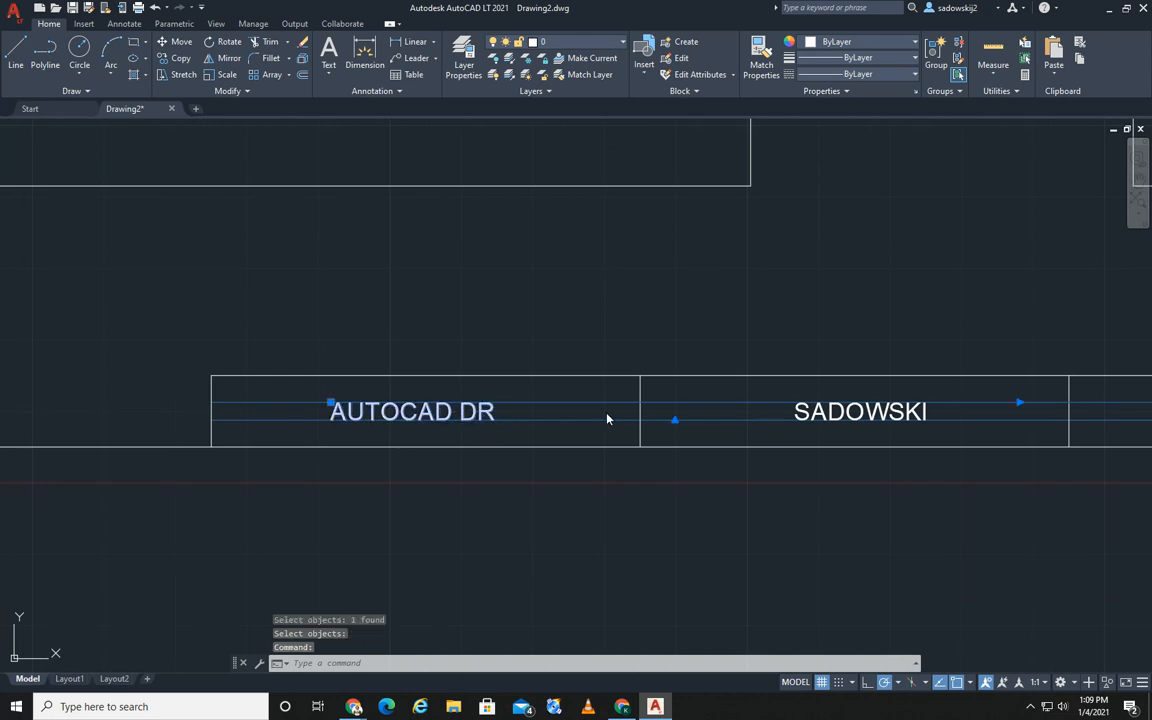
double_click(608, 413)
click(607, 327)
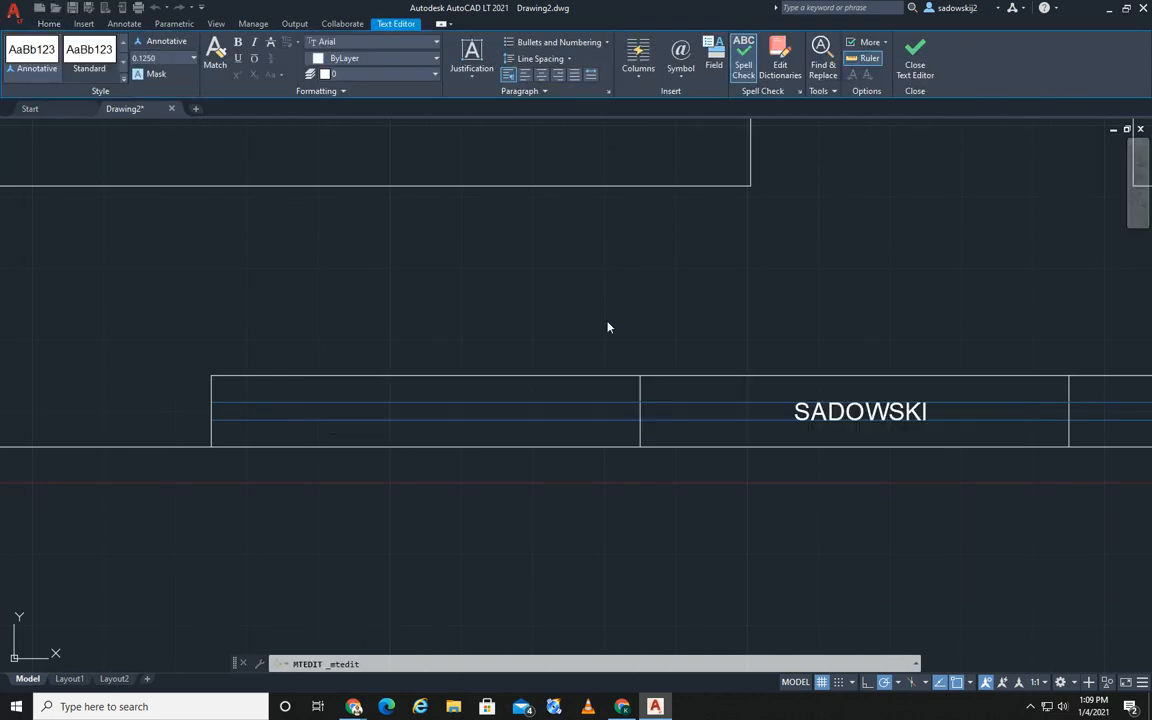
click(618, 377)
key(Escape)
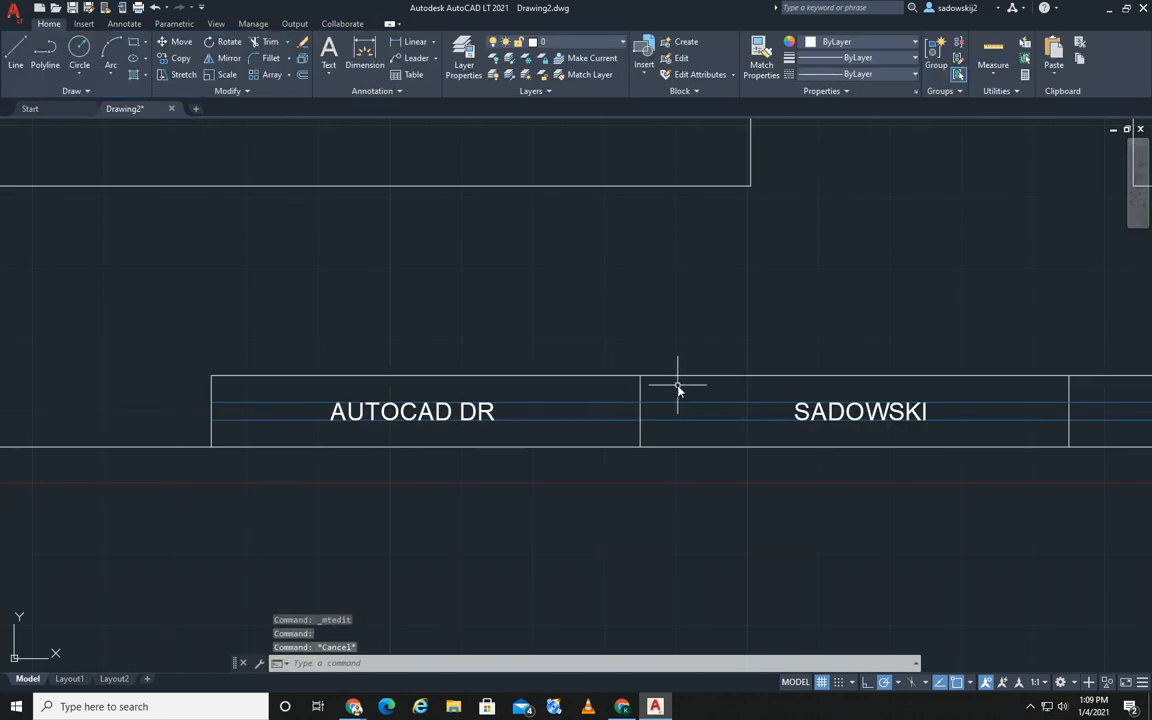
click(640, 391)
key(Escape)
double_click(817, 408)
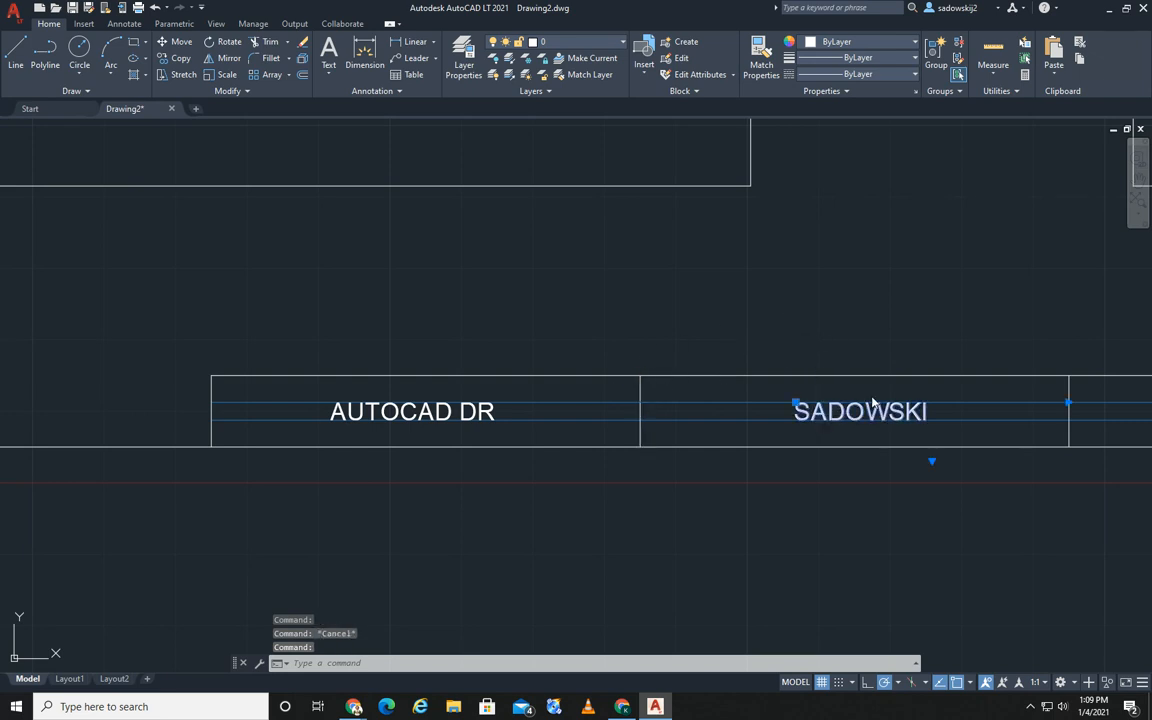
click(501, 316)
scroll(501, 316, down, 5)
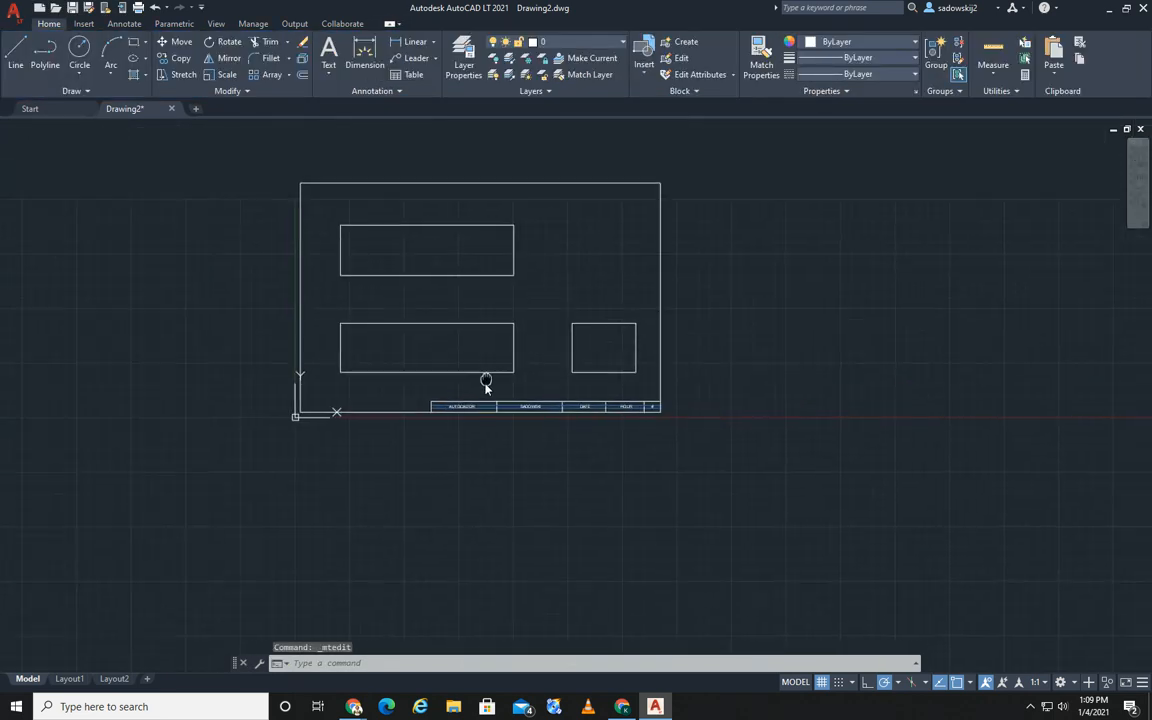